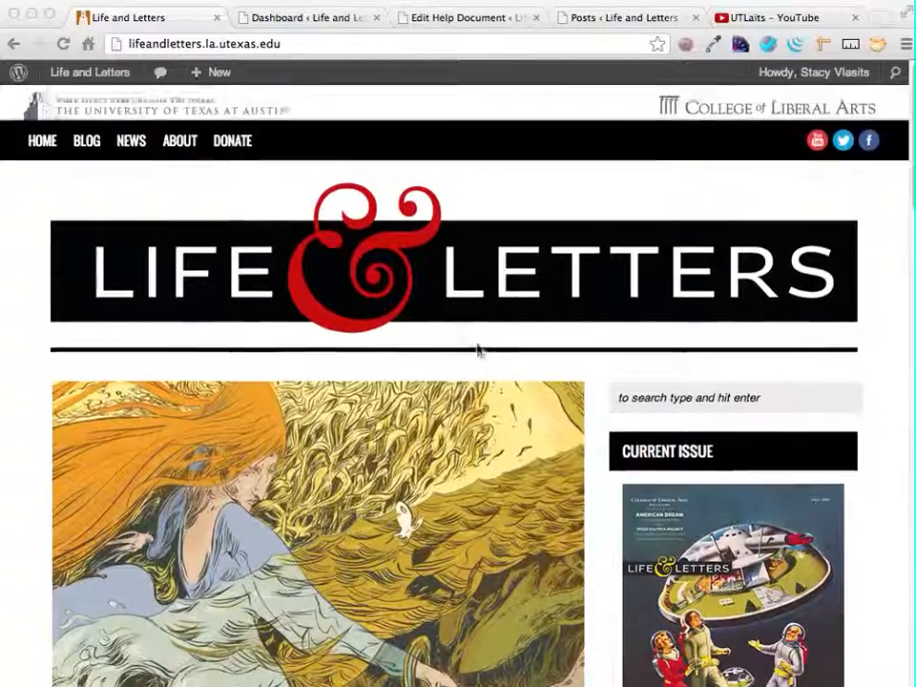
scroll(477, 349, down, 2)
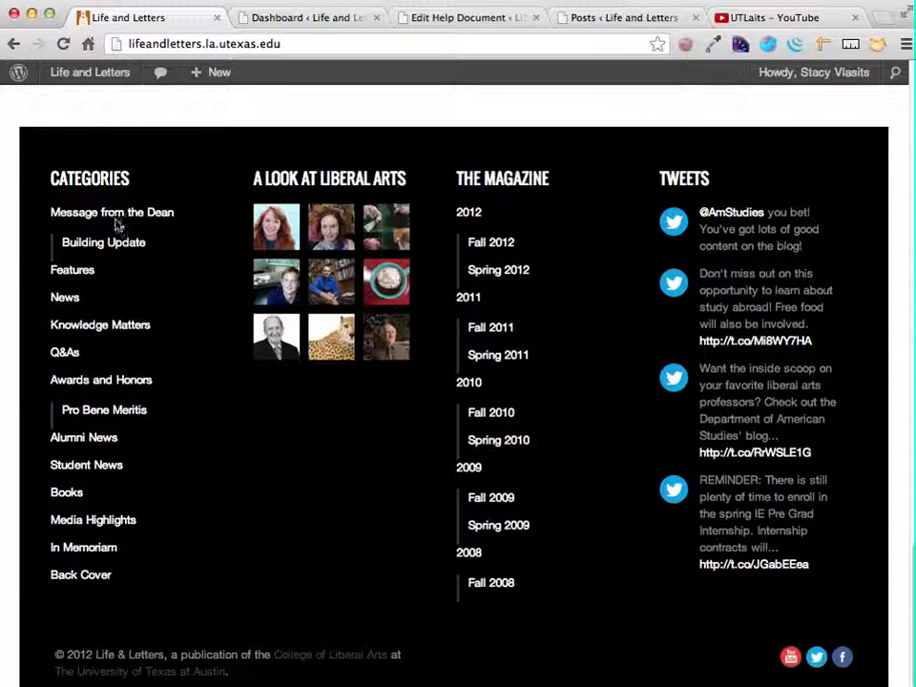
- Examine the website footer's link columns and the archive page that the News category link leads to
click(69, 299)
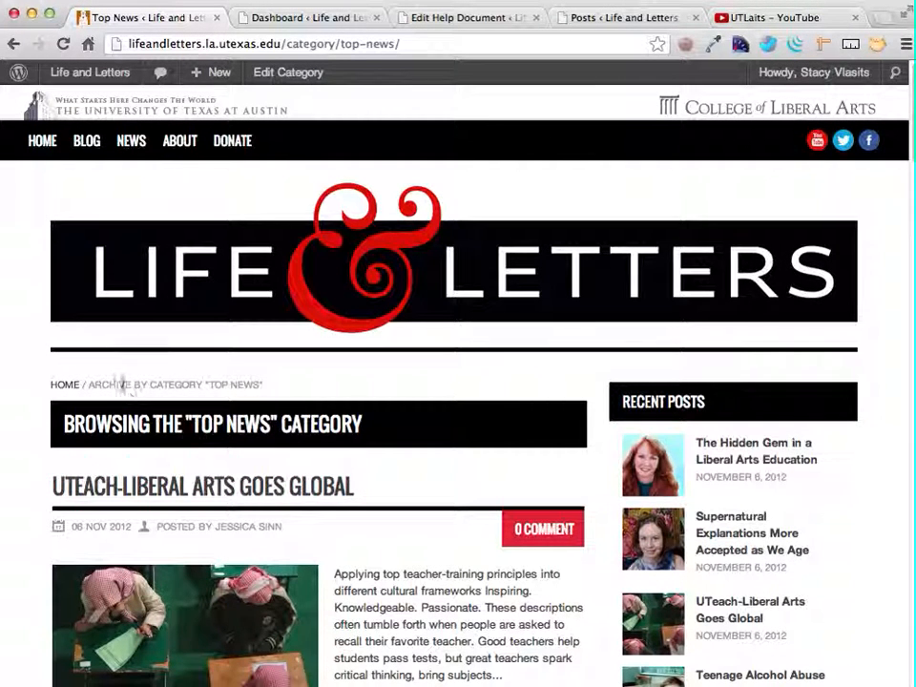
drag(94, 384, 263, 384)
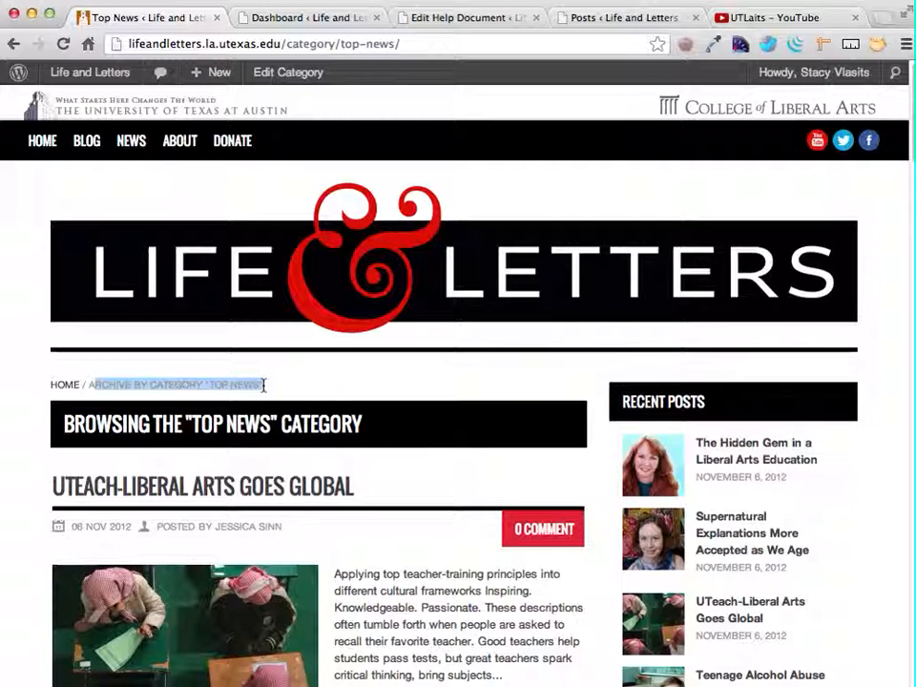
scroll(364, 528, down, 5)
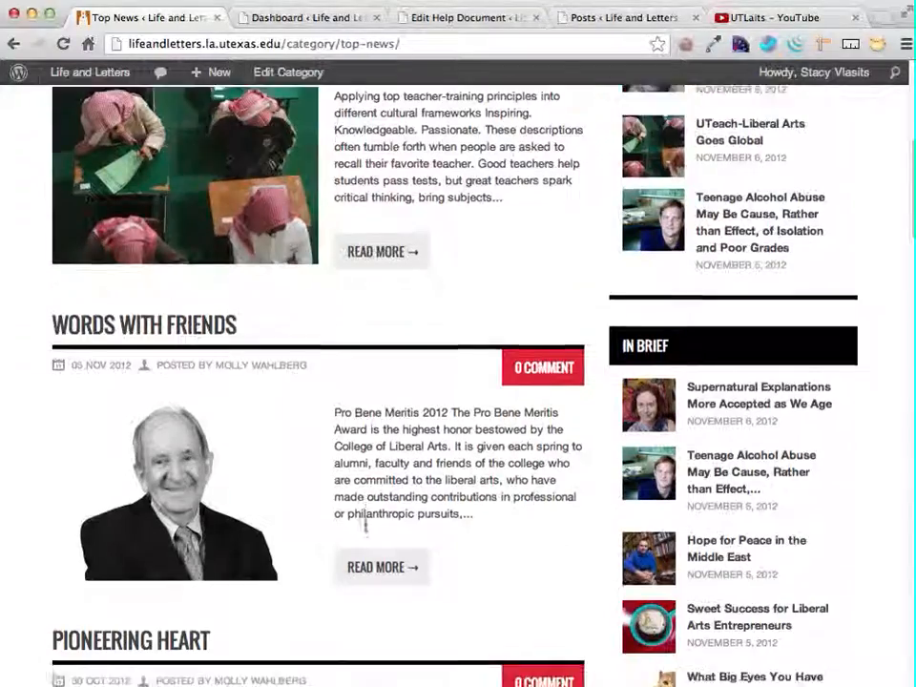
scroll(364, 527, down, 20)
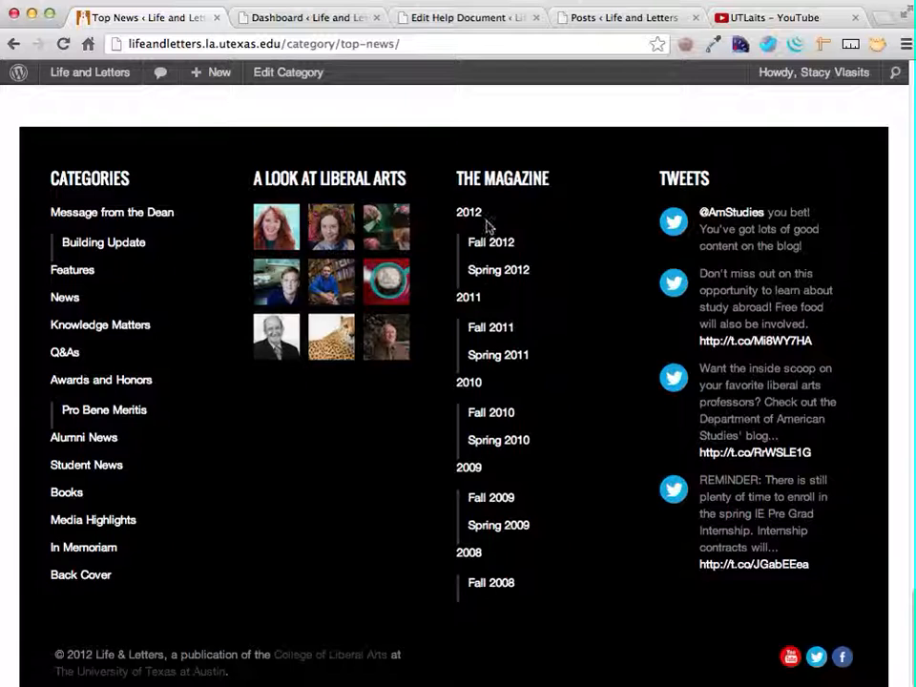
- Open the menu management page in the WordPress admin area and point out The Magazine menu
click(292, 19)
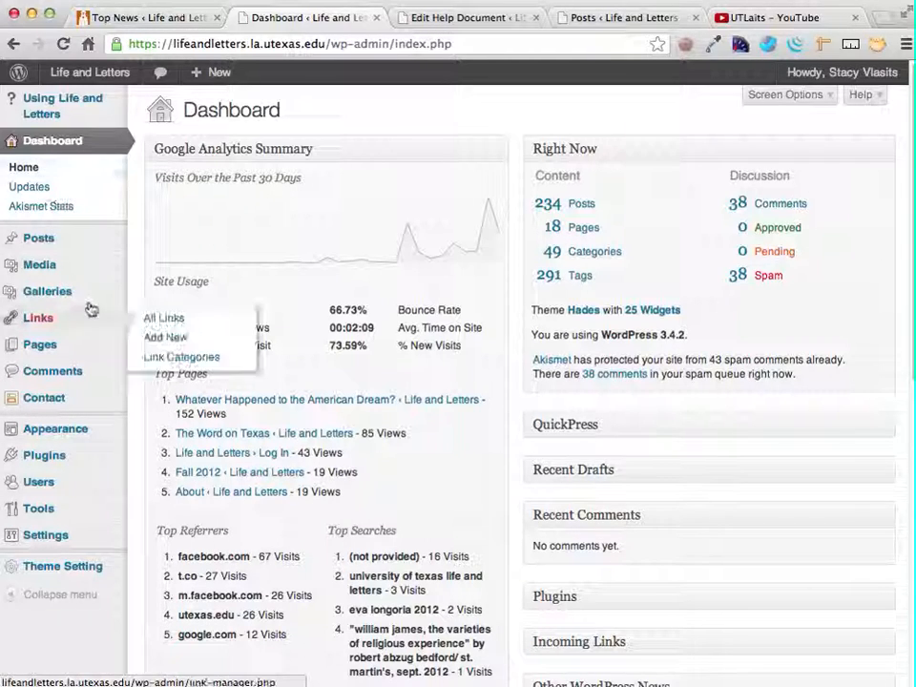
mouse_move(82, 441)
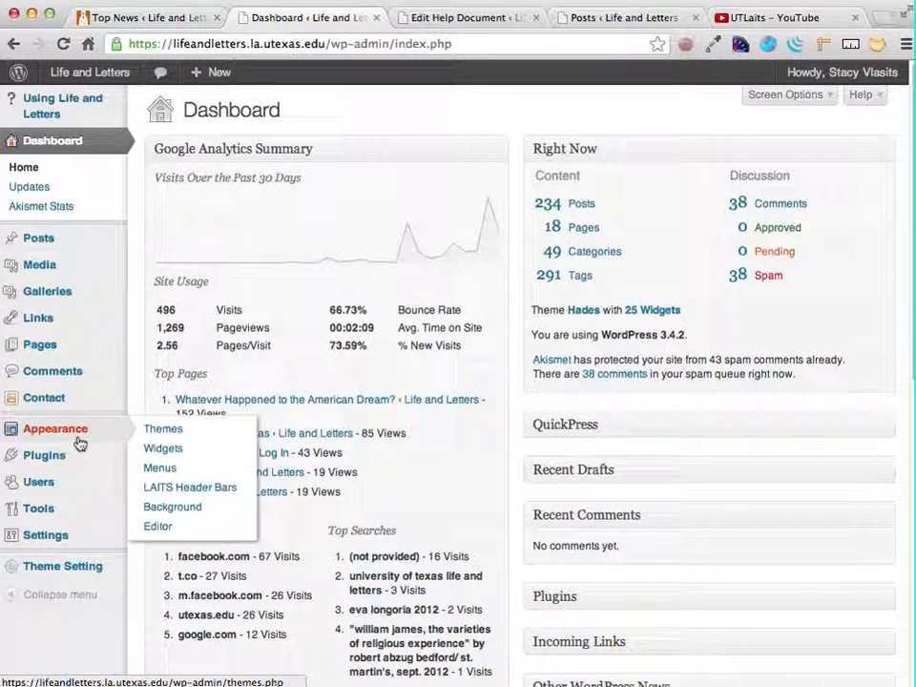
click(159, 469)
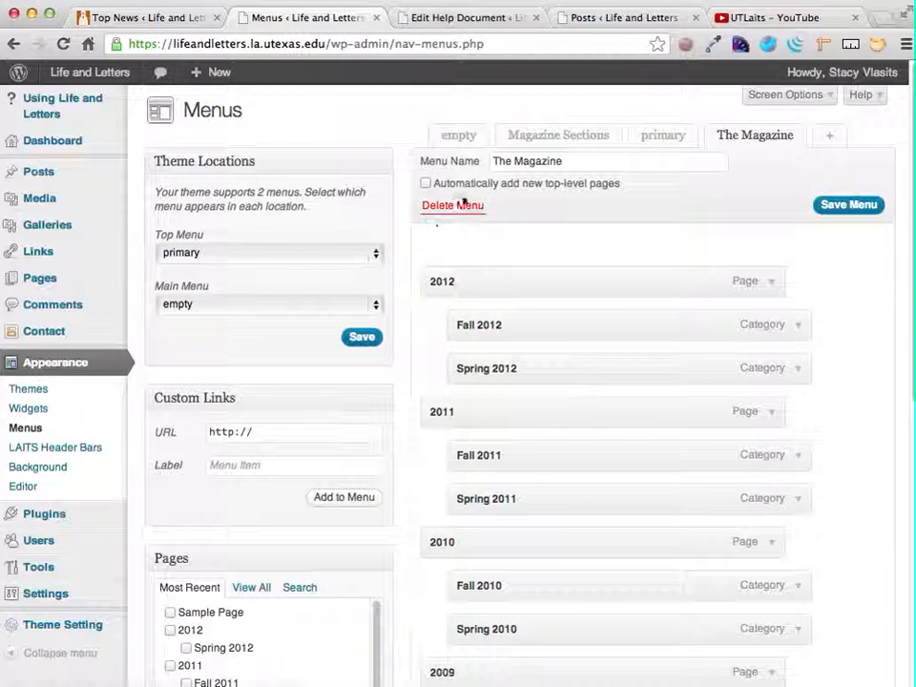
click(760, 131)
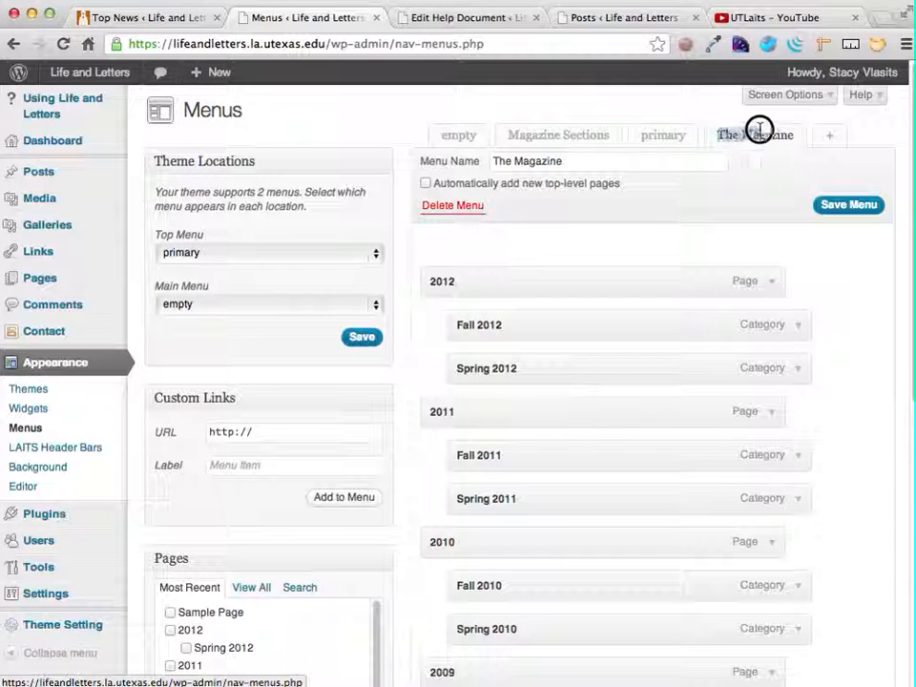
drag(759, 130, 797, 135)
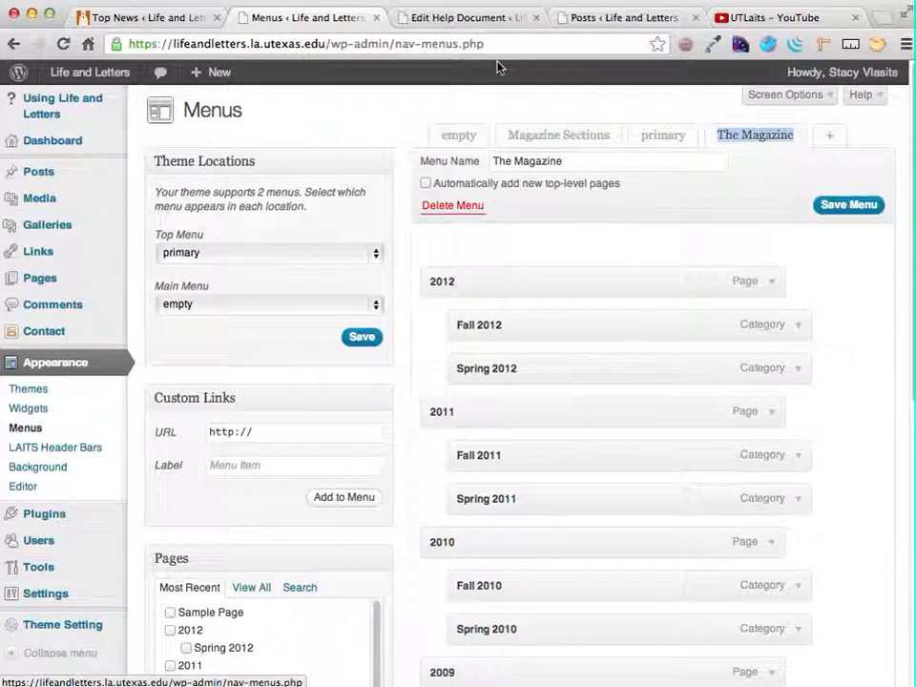
- Check The Magazine heading and its issue links in the website footer
click(175, 17)
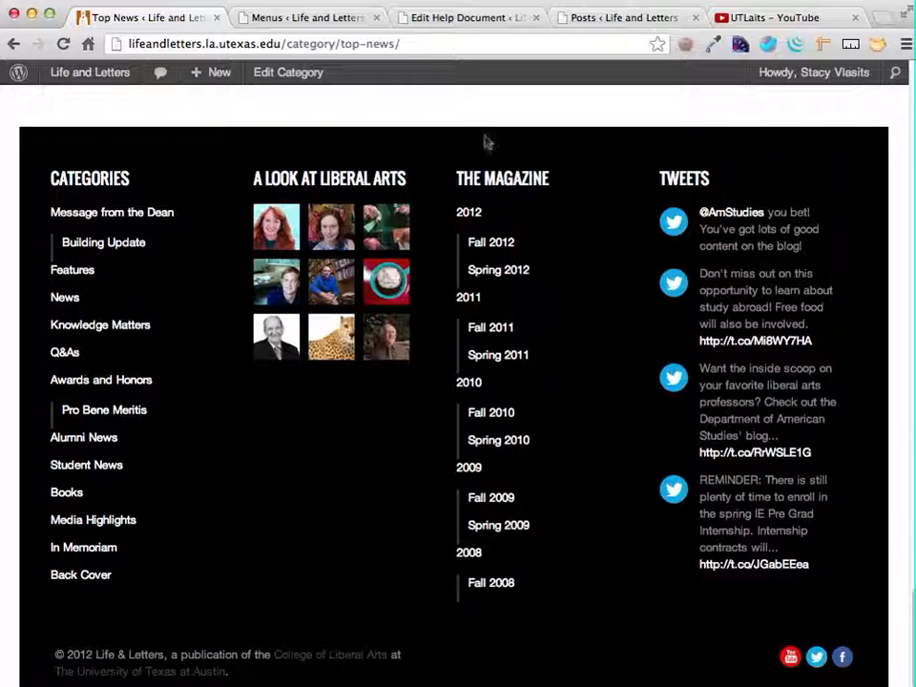
drag(458, 176, 573, 171)
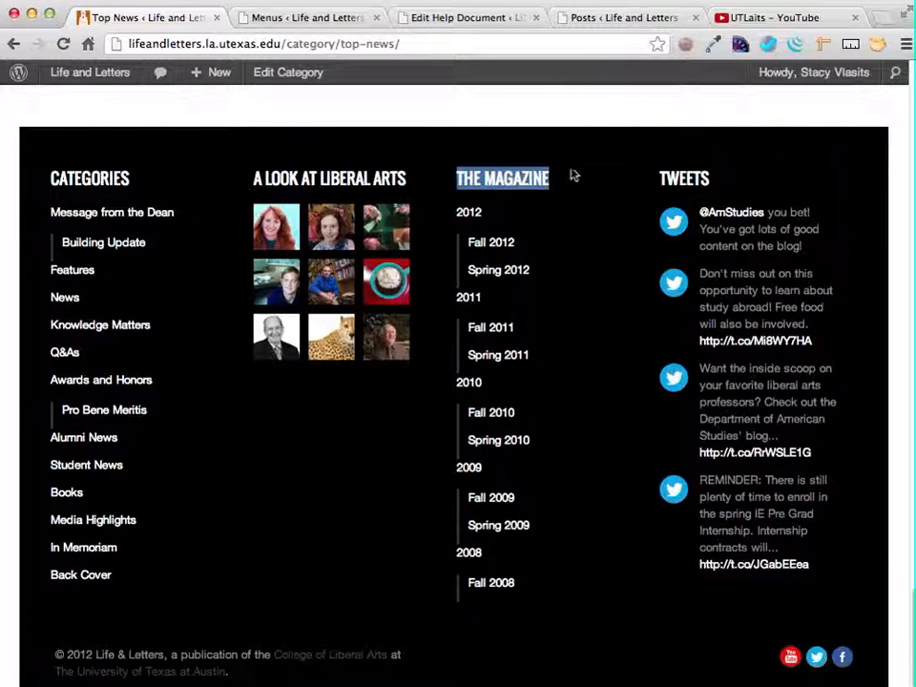
click(623, 18)
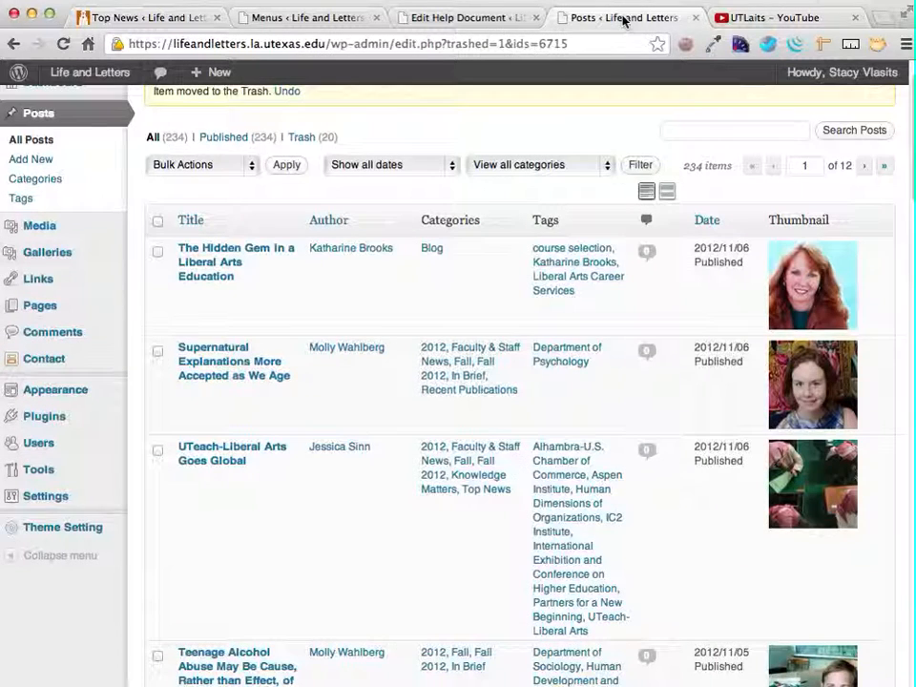
click(426, 17)
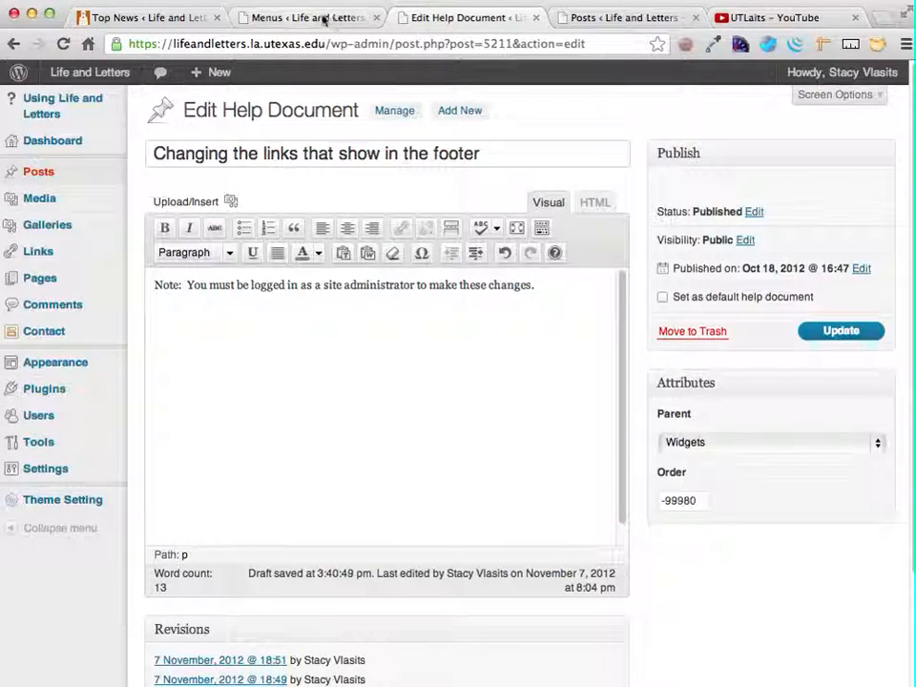
- Compare the name and items of The Magazine menu with the matching links in the website footer
click(288, 19)
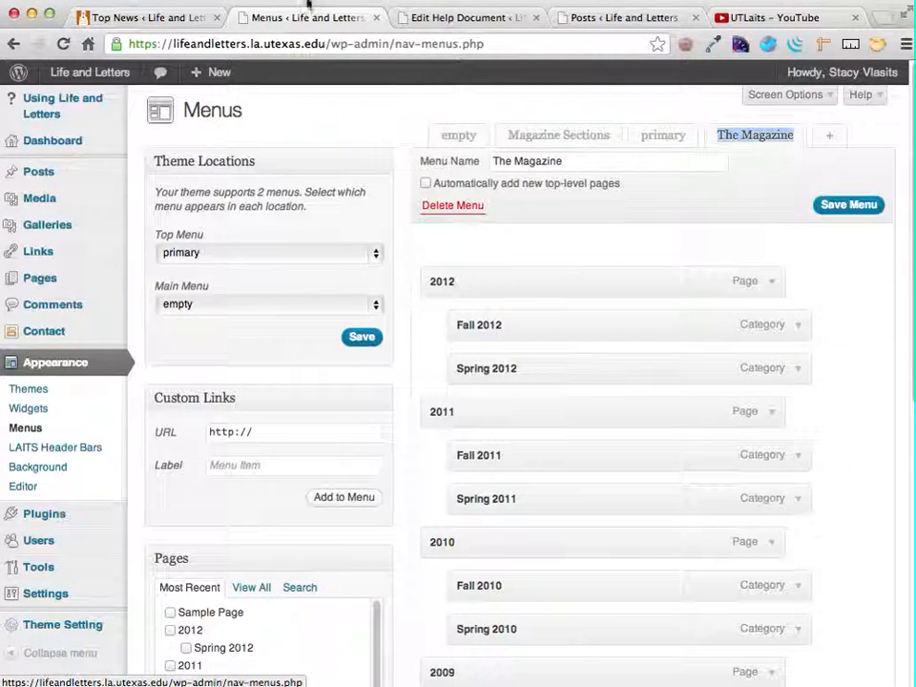
scroll(562, 413, down, 1)
scroll(562, 413, down, 2)
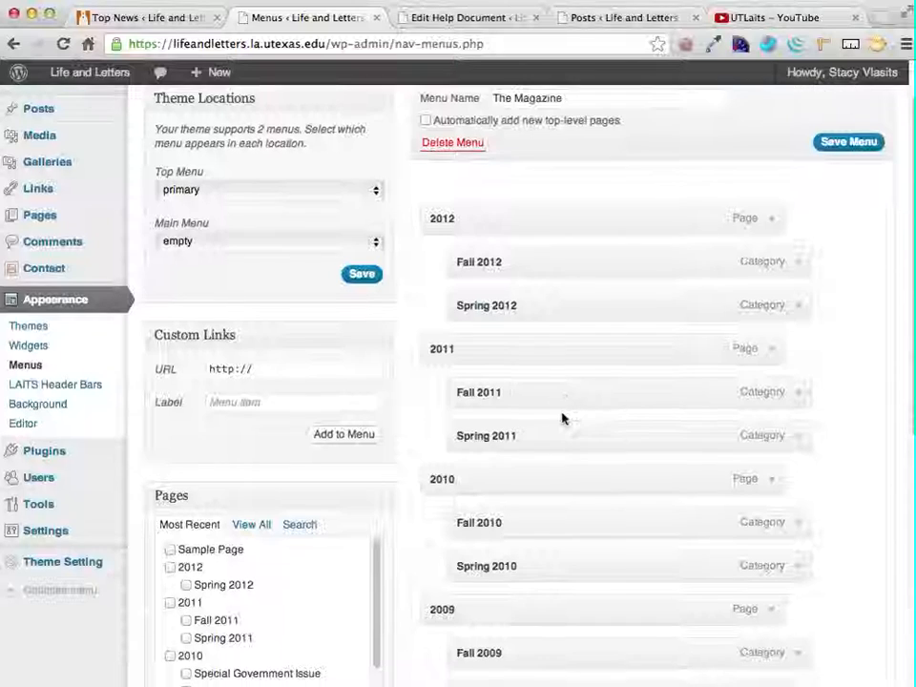
scroll(562, 413, up, 3)
scroll(553, 404, down, 1)
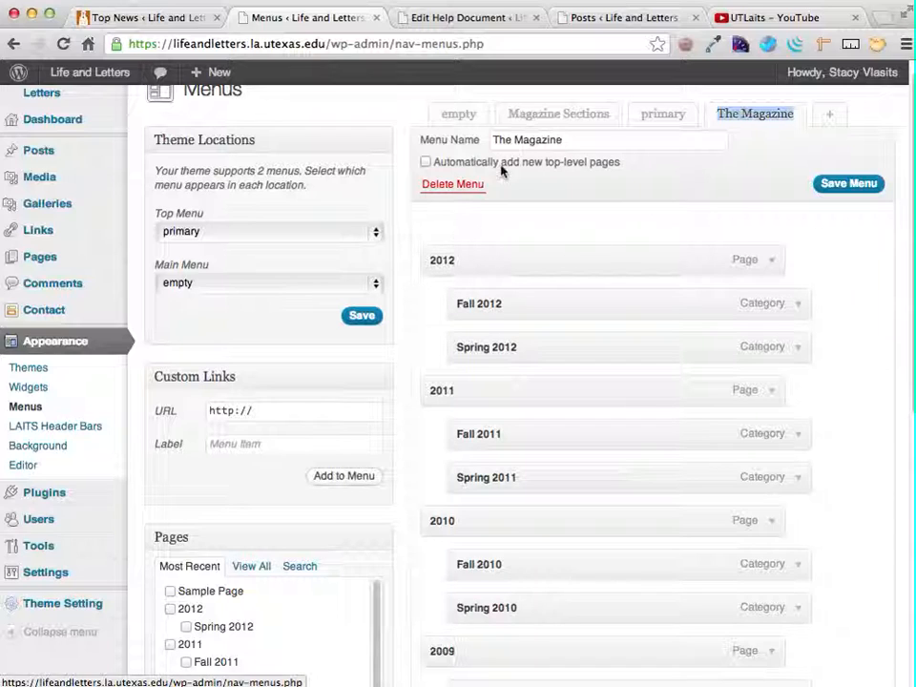
drag(512, 139, 566, 139)
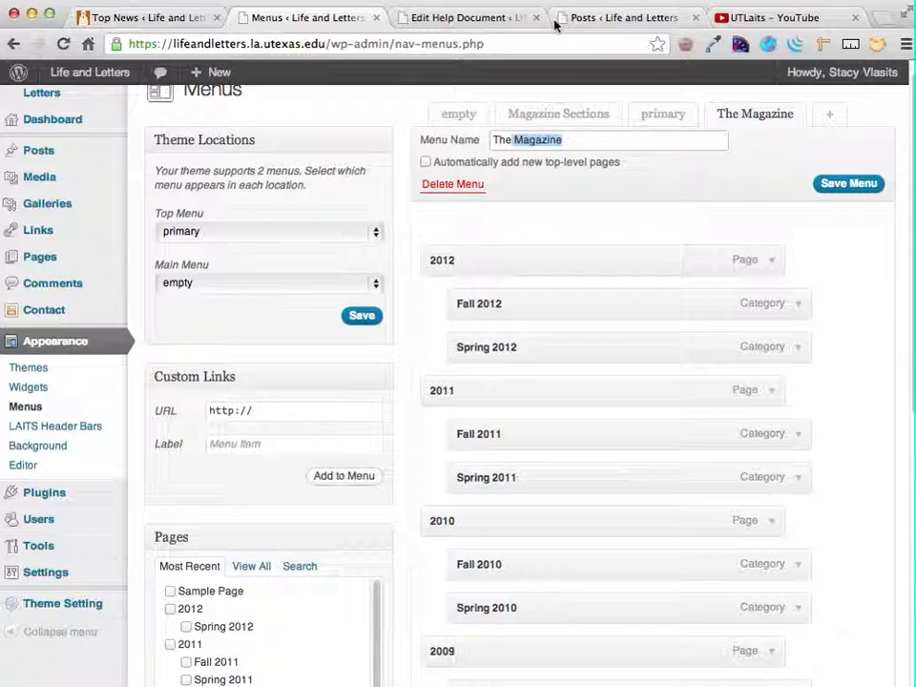
click(206, 17)
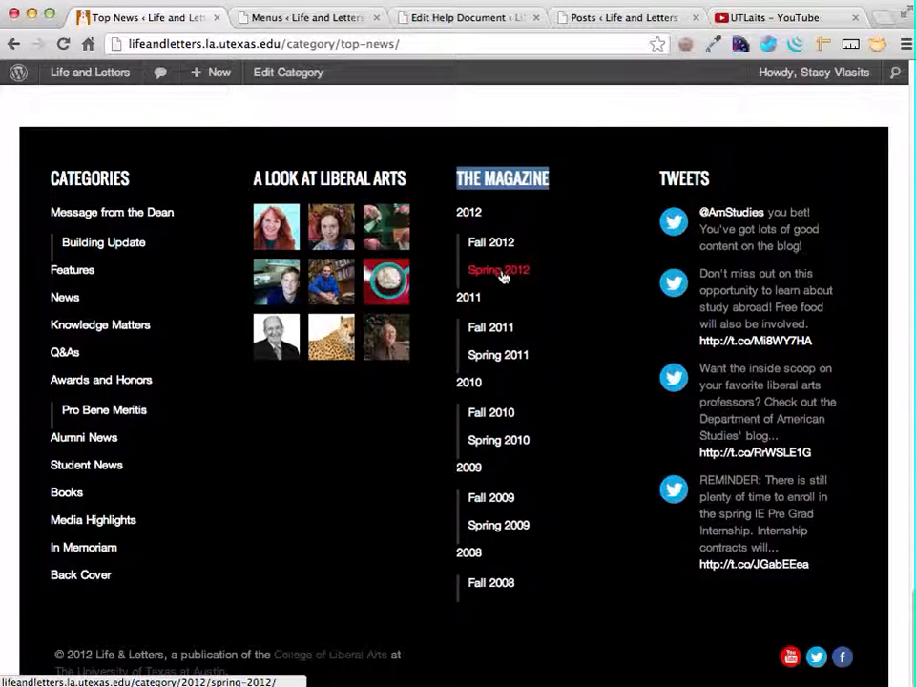
click(481, 18)
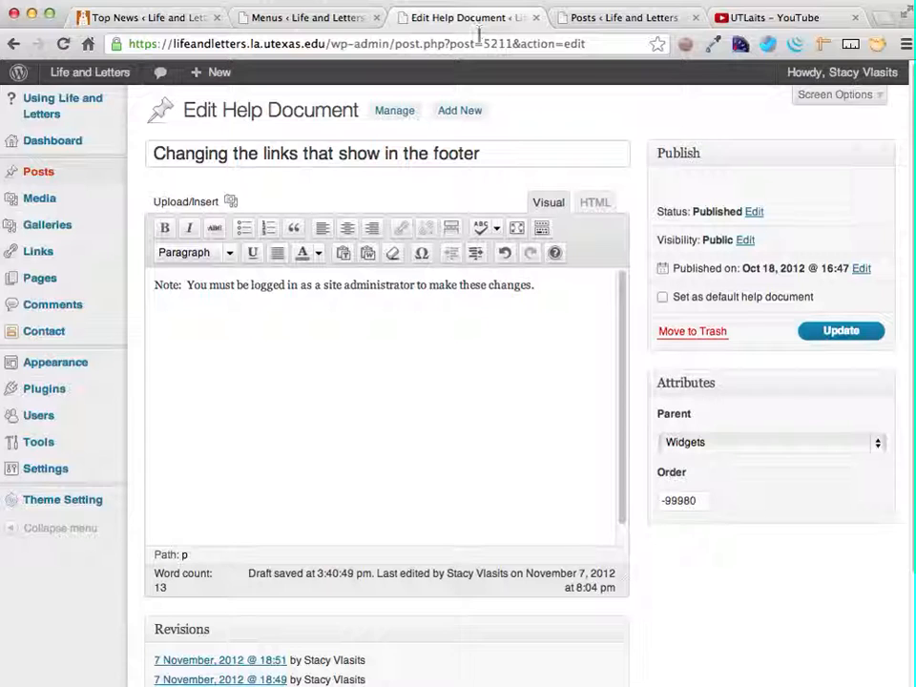
- Remove the Spring 2012 item from The Magazine menu, save the menu, and check the website footer
click(303, 21)
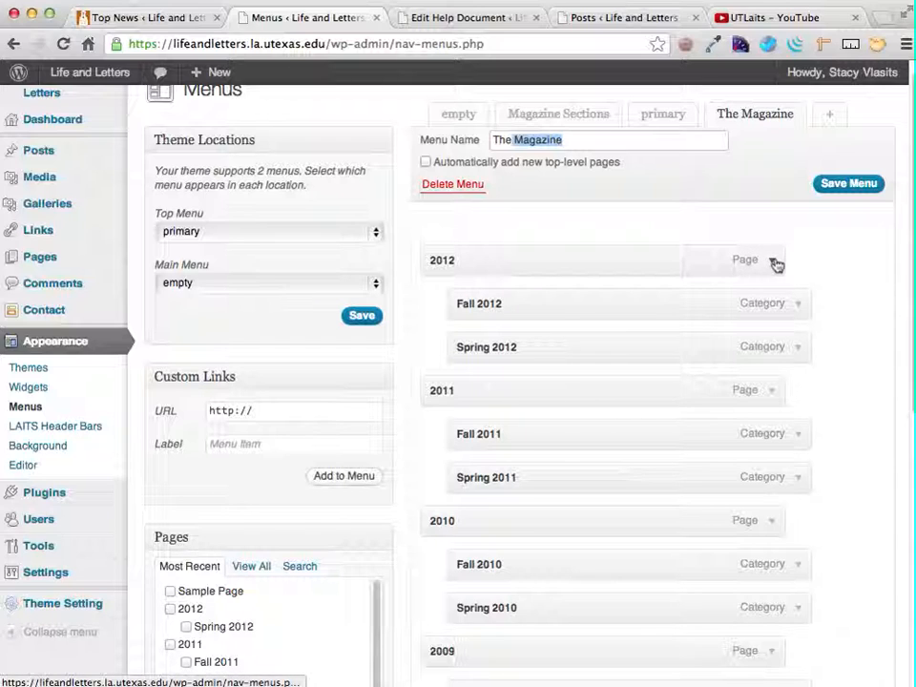
click(799, 347)
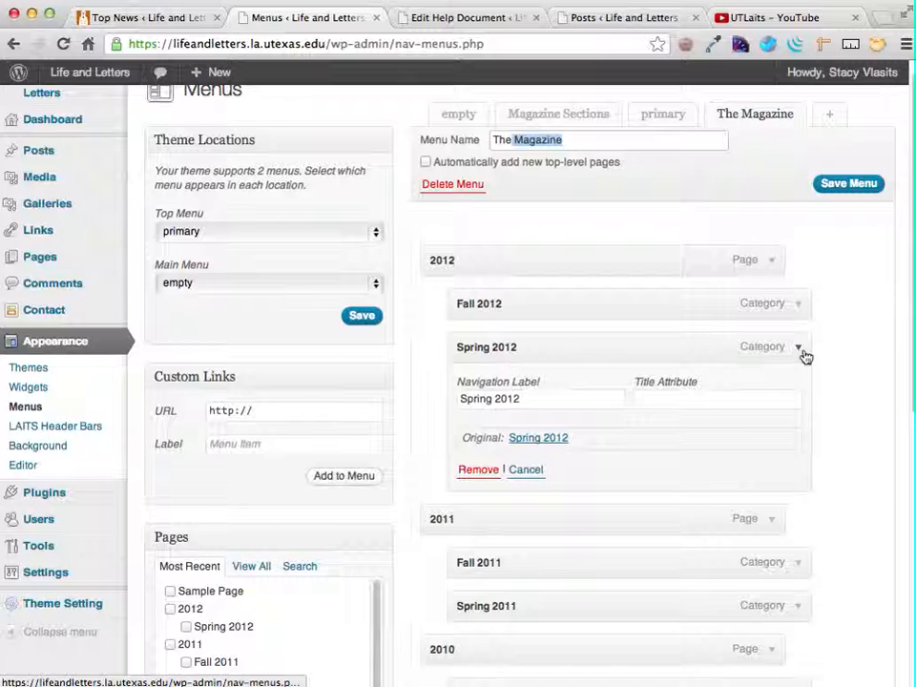
click(485, 470)
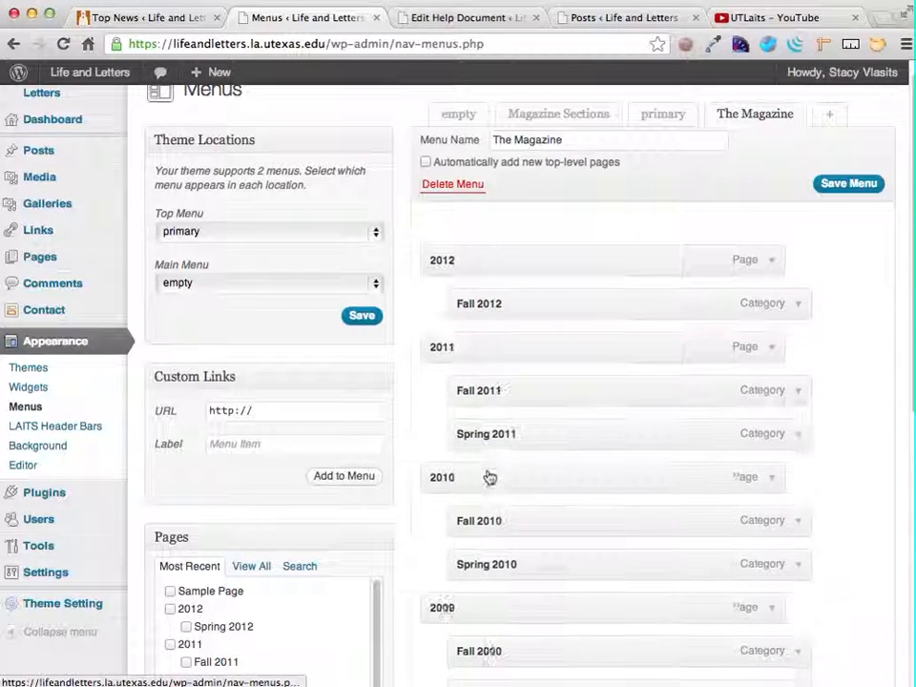
click(846, 184)
click(158, 21)
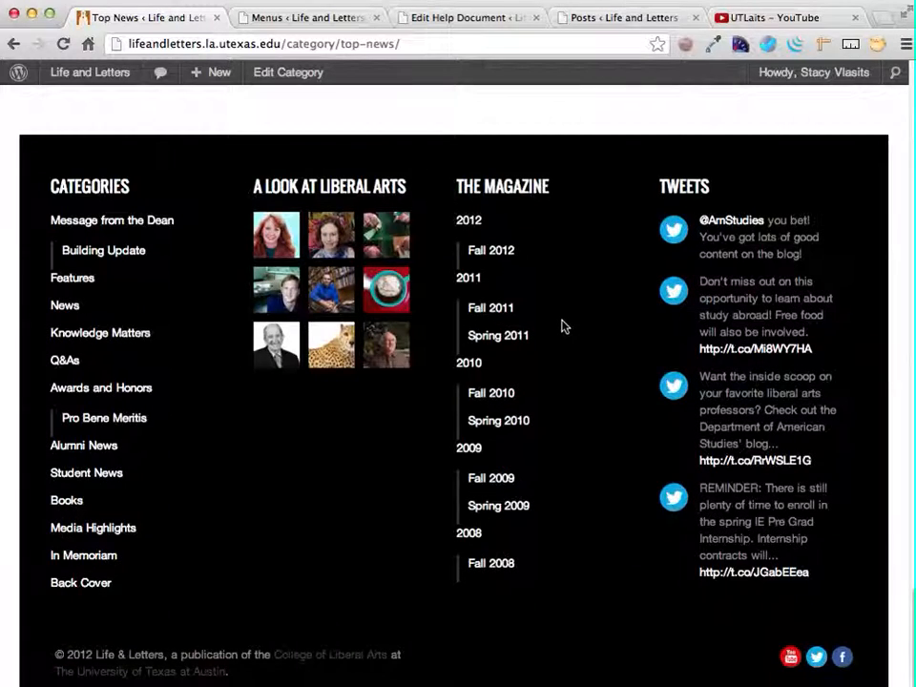
- Add the Spring 2012 category to The Magazine menu and nest it under 2012, directly below Fall 2012
click(482, 20)
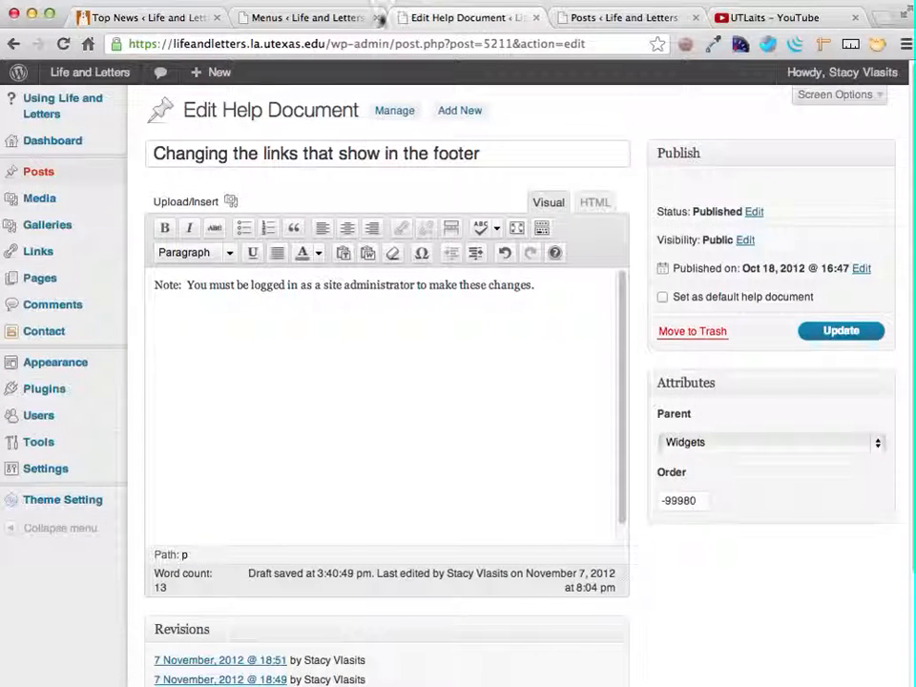
click(305, 17)
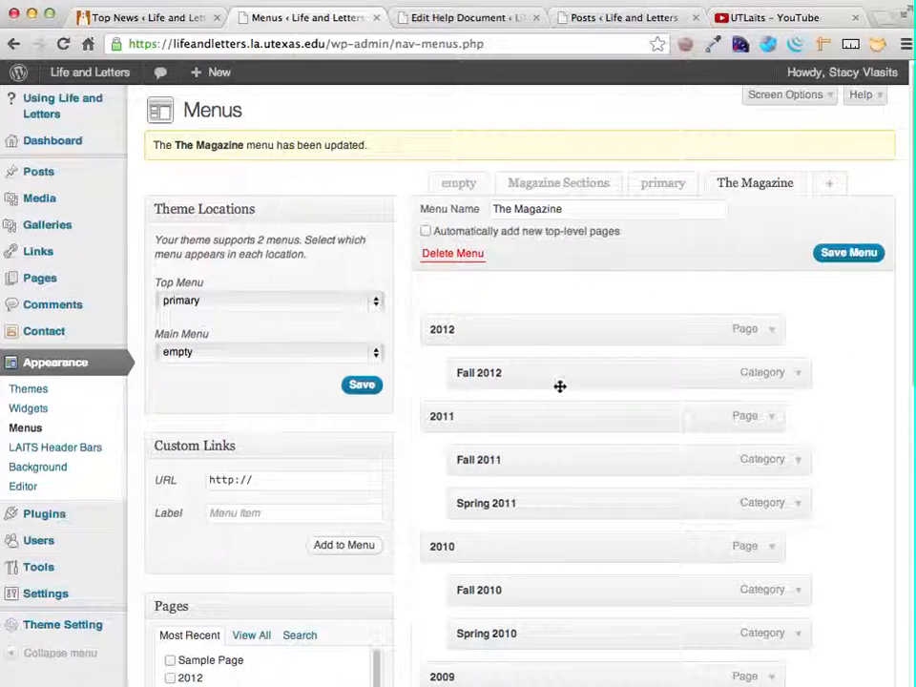
scroll(488, 407, down, 5)
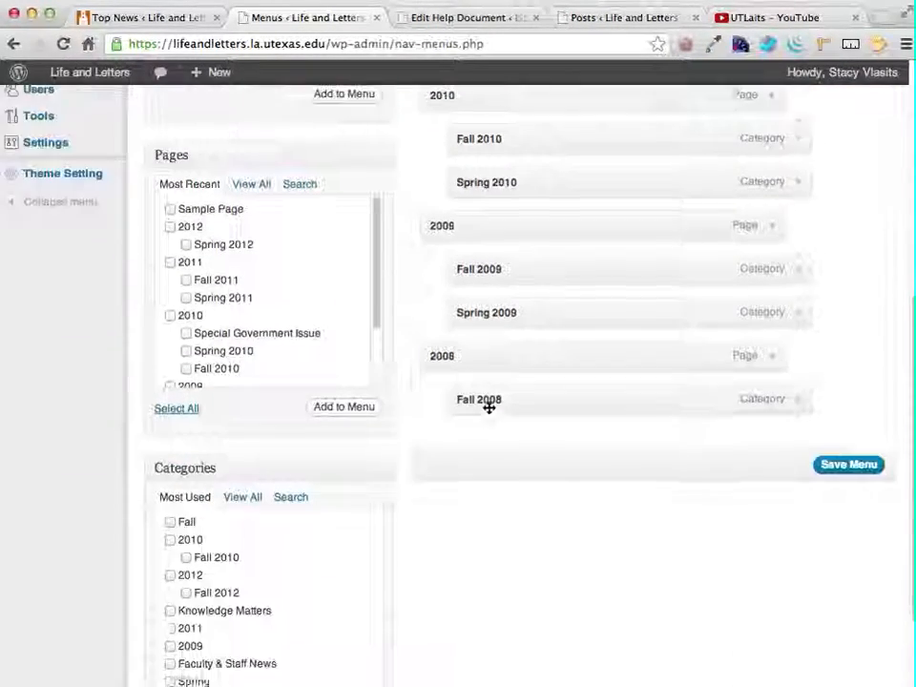
scroll(488, 407, down, 2)
scroll(488, 410, up, 3)
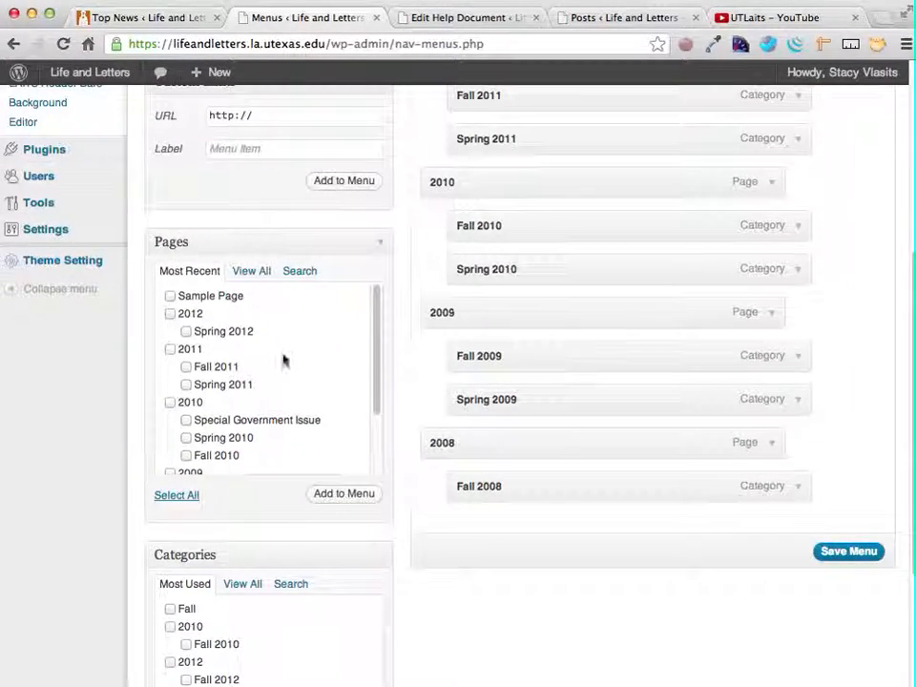
scroll(270, 492, down, 3)
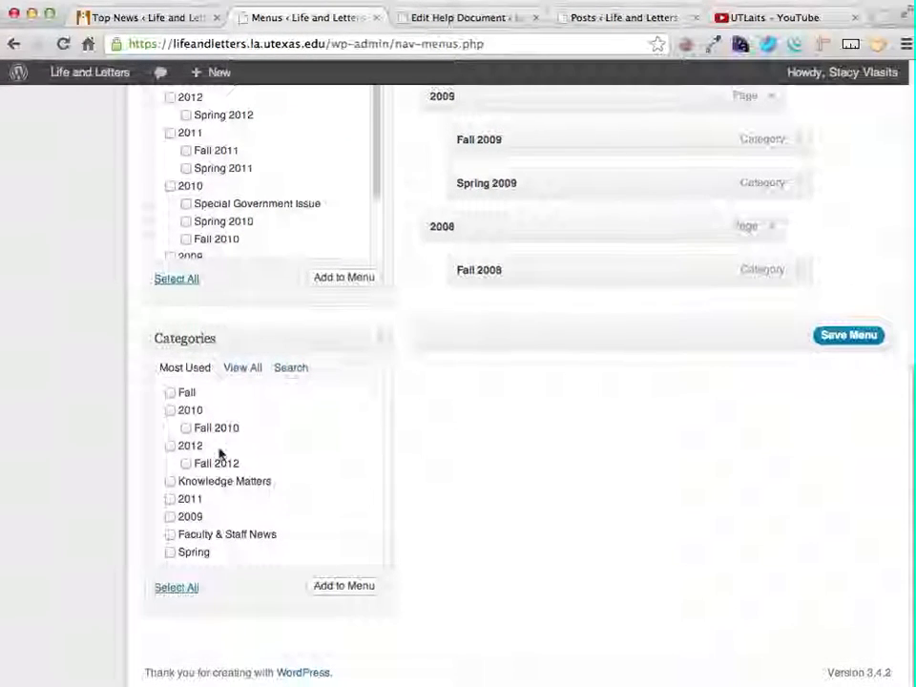
scroll(598, 162, up, 5)
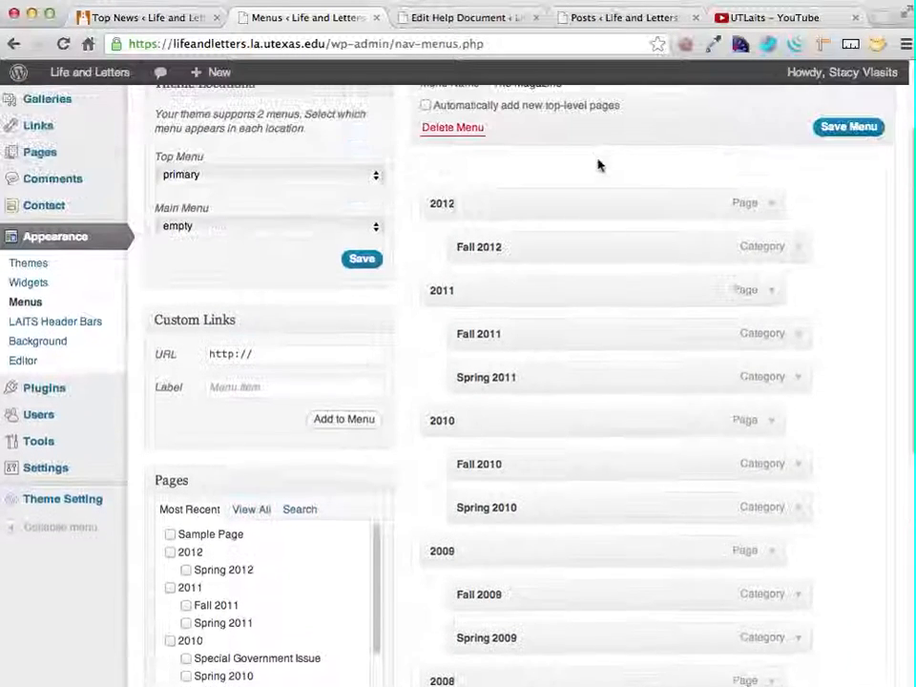
scroll(598, 160, down, 5)
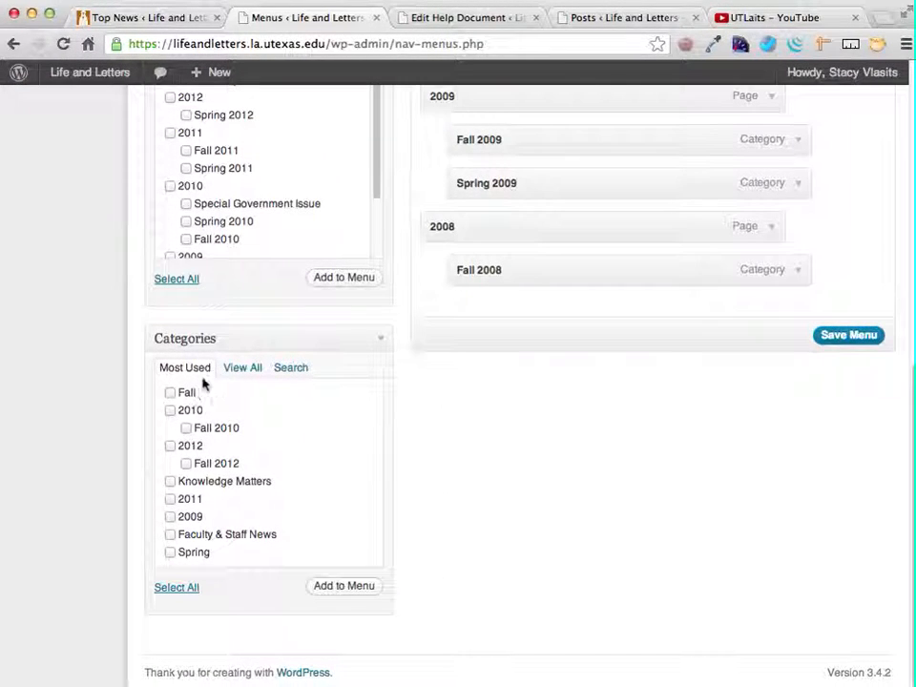
click(240, 370)
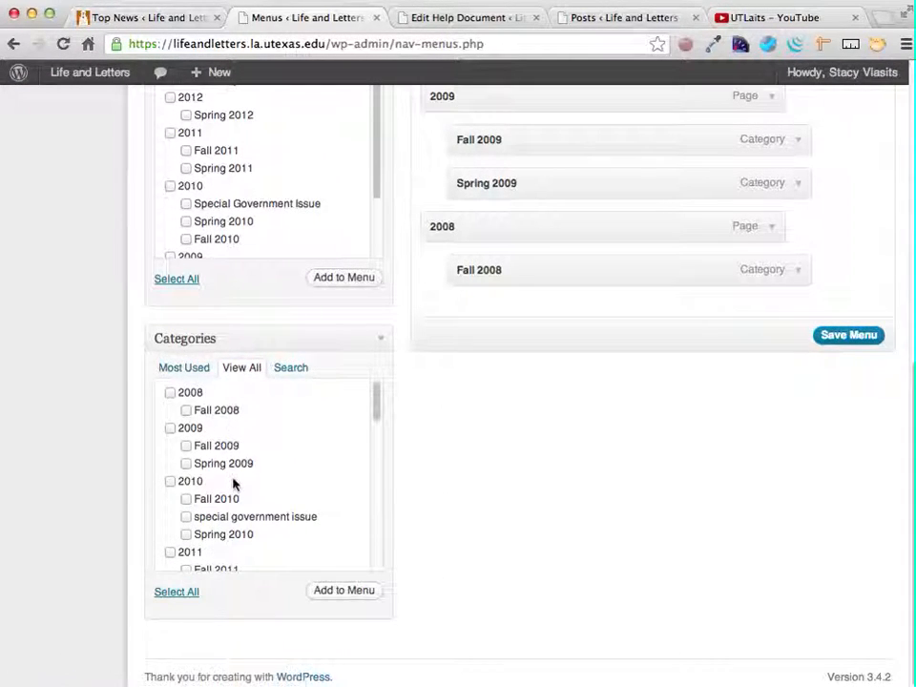
scroll(225, 465, down, 4)
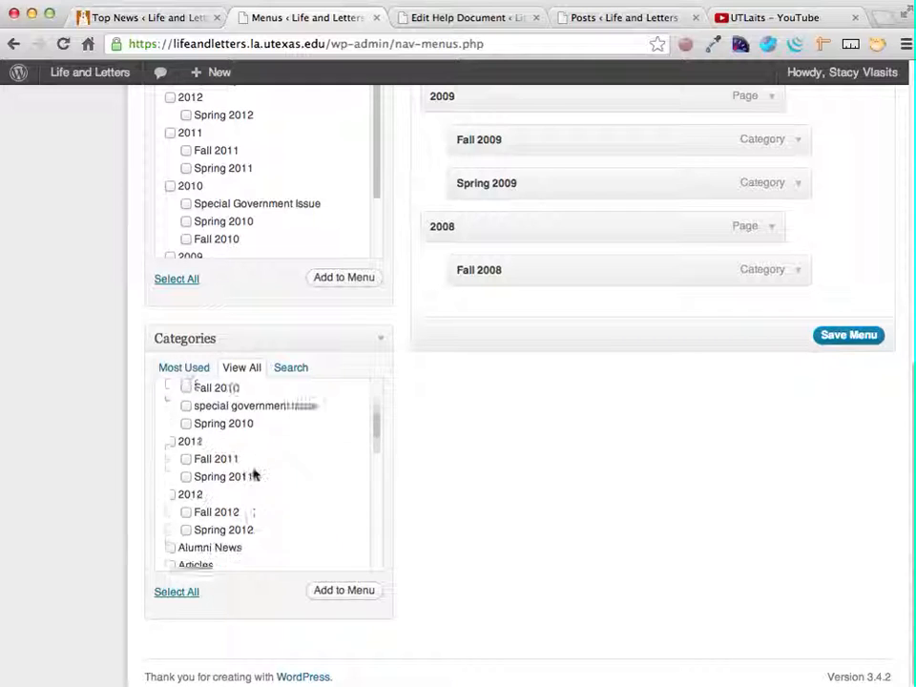
click(186, 490)
click(351, 591)
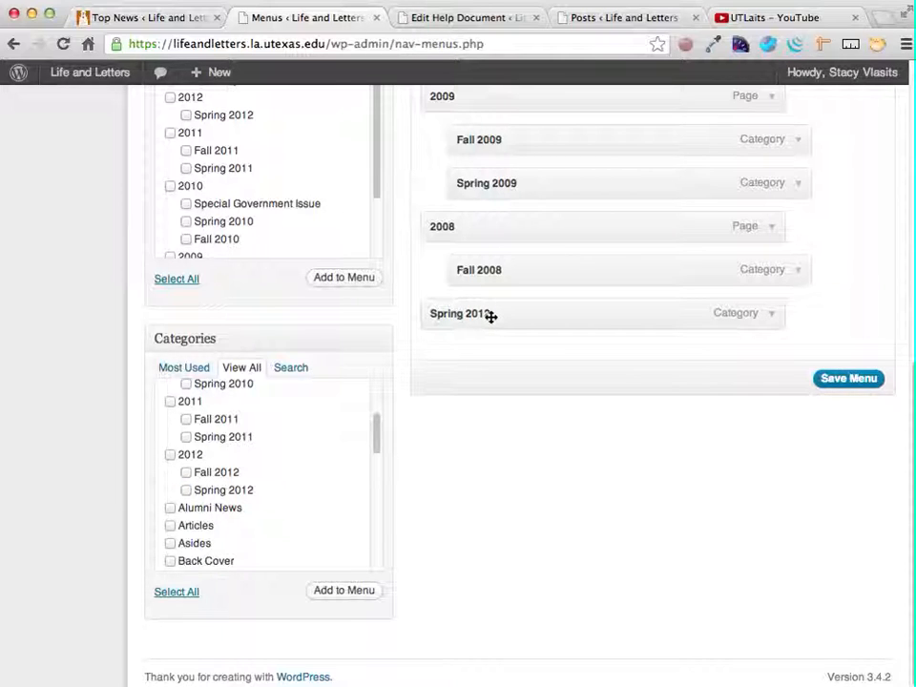
drag(490, 316, 526, 387)
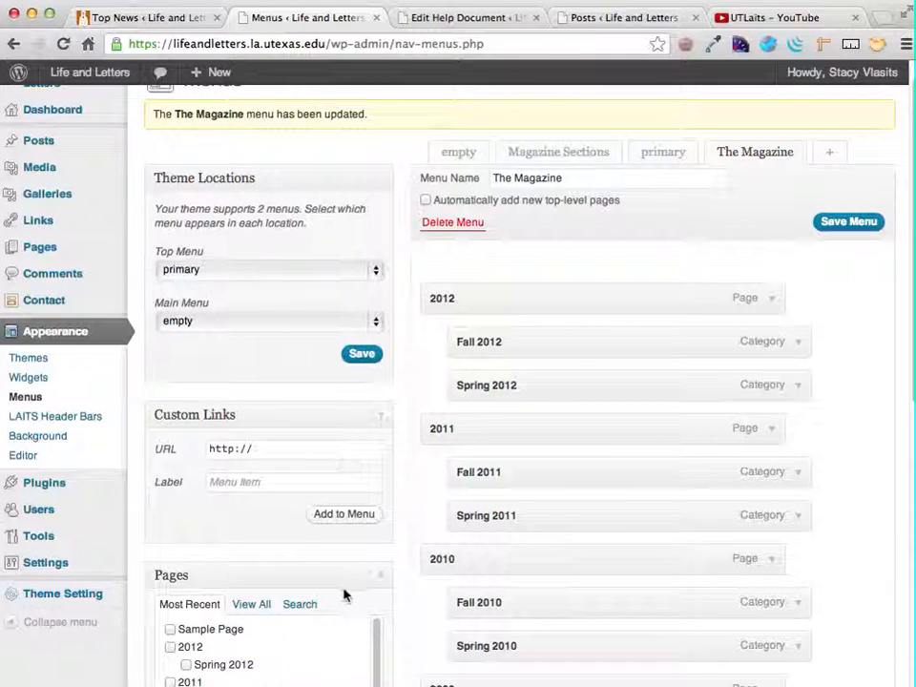
- Collapse the Pages box, move the Categories box above it, and browse its full category list
scroll(345, 594, down, 10)
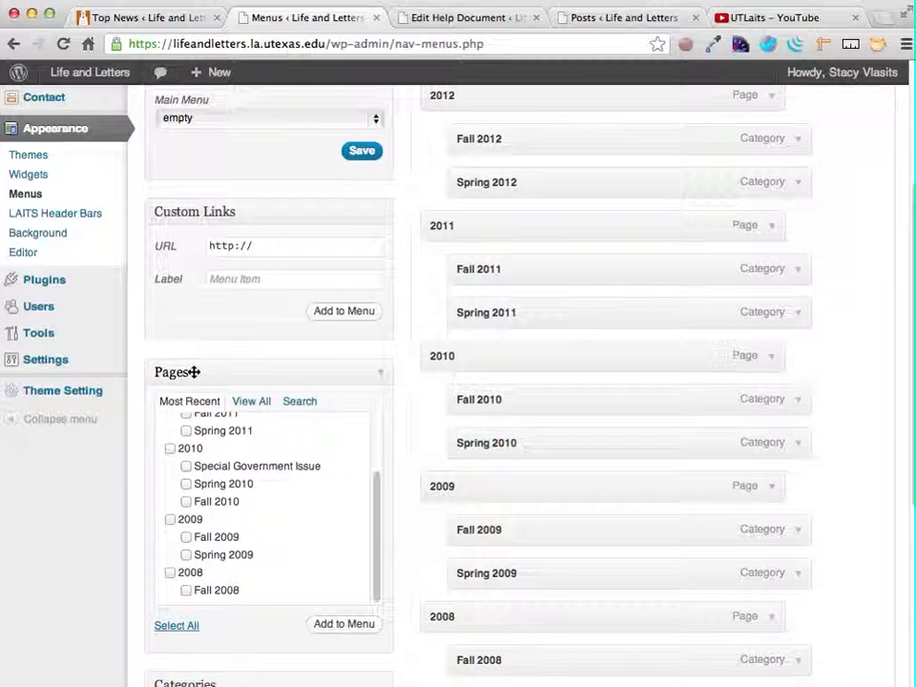
scroll(245, 453, up, 3)
scroll(245, 452, down, 5)
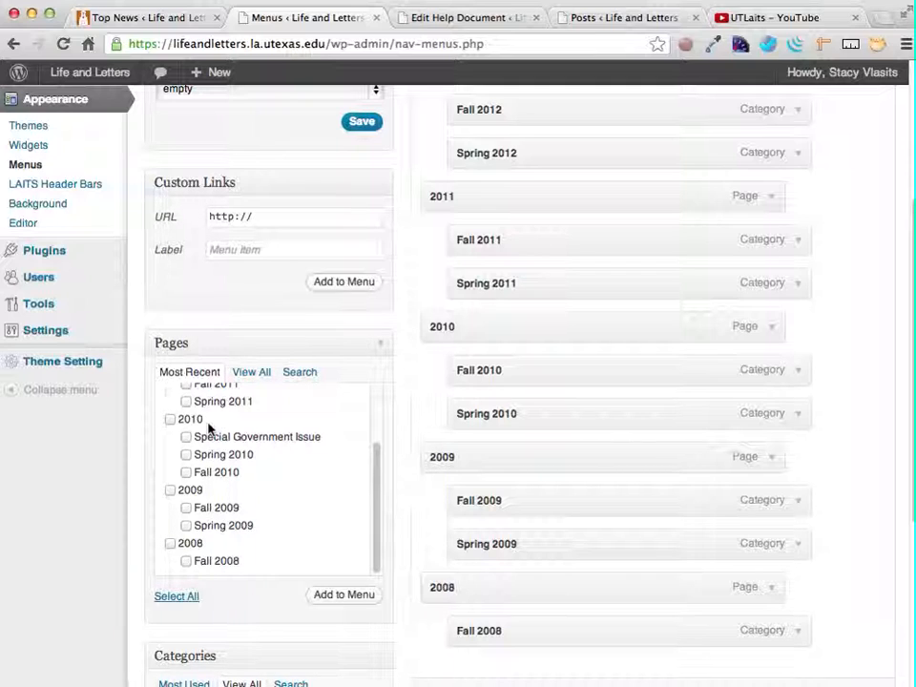
scroll(208, 429, up, 5)
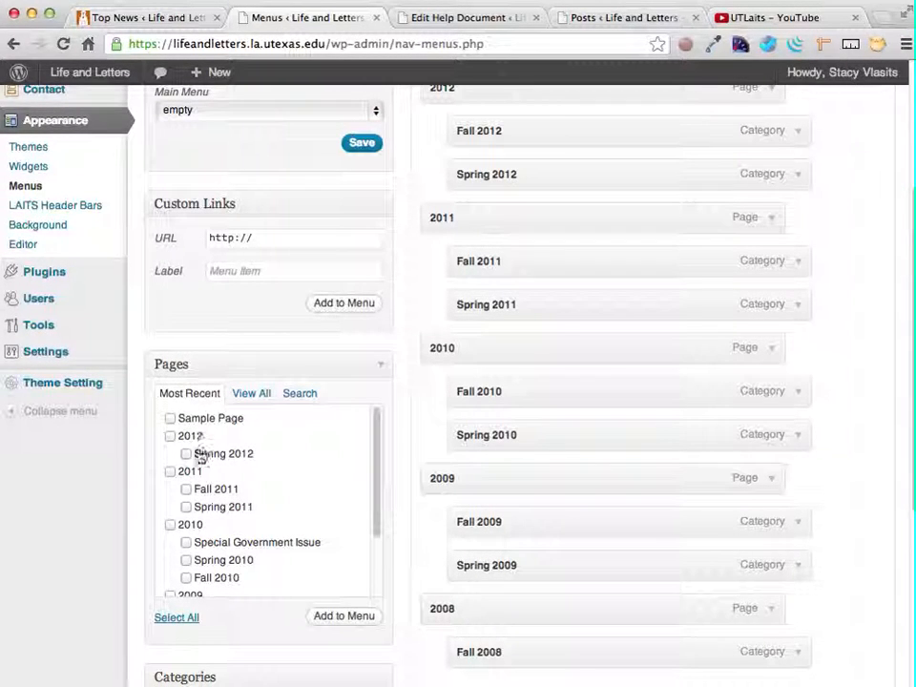
click(378, 367)
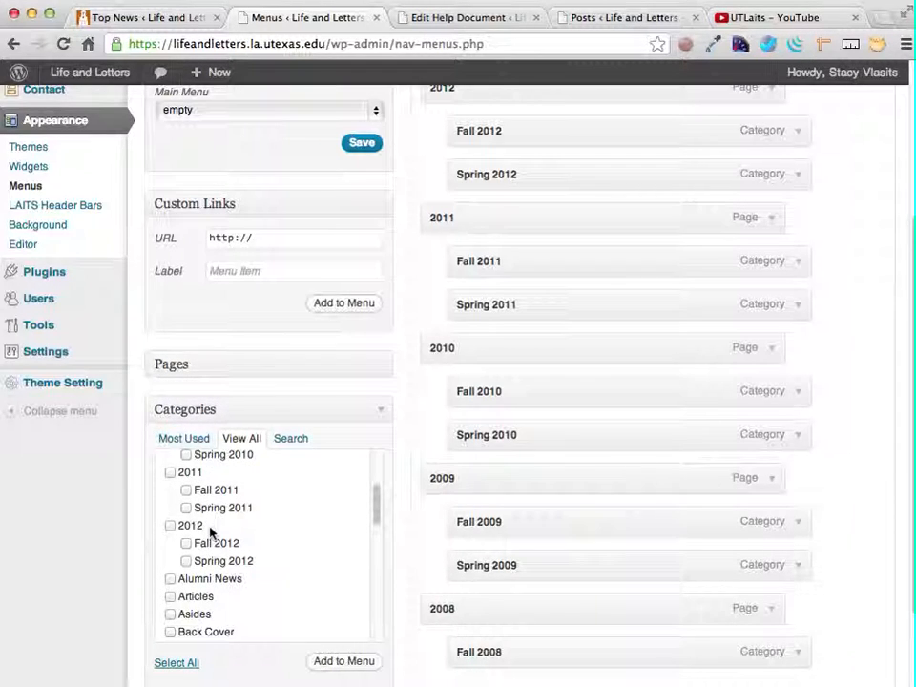
scroll(211, 533, down, 10)
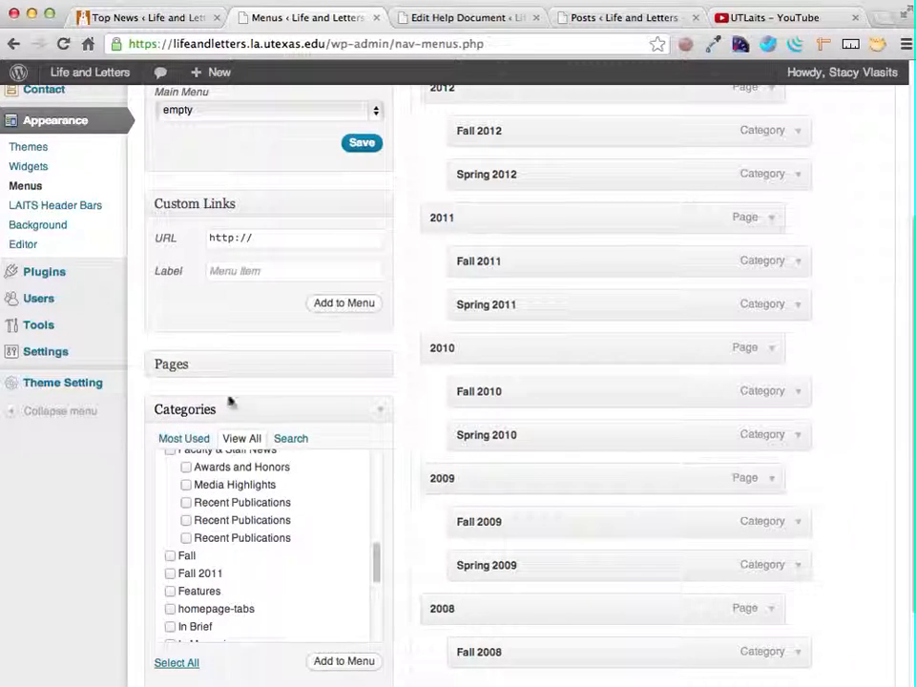
drag(214, 410, 213, 349)
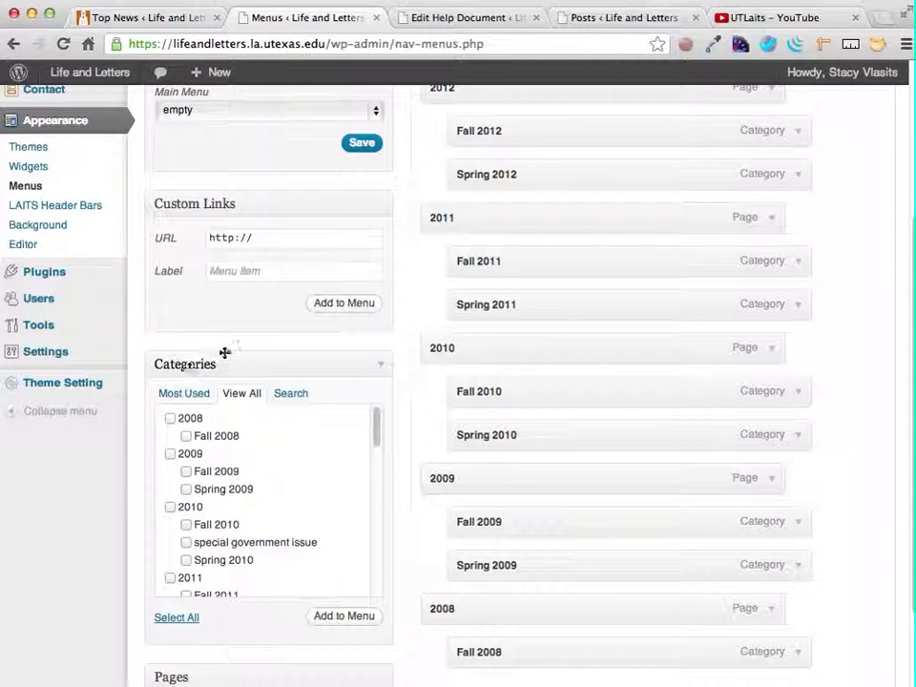
scroll(219, 501, down, 5)
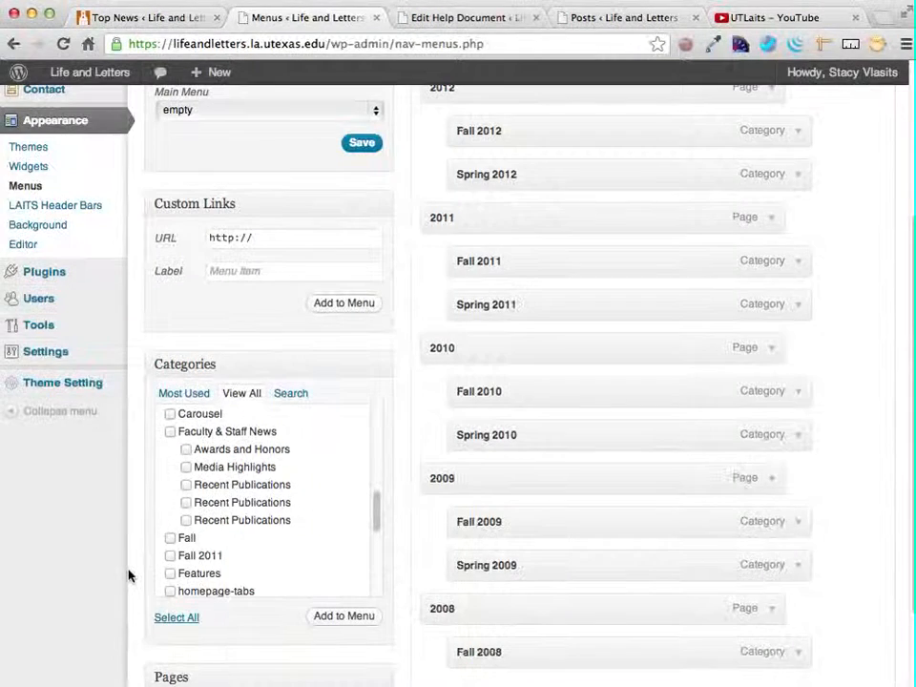
- Check in the Screen Options which boxes are shown on the Menus page, and close the options again
scroll(128, 575, down, 3)
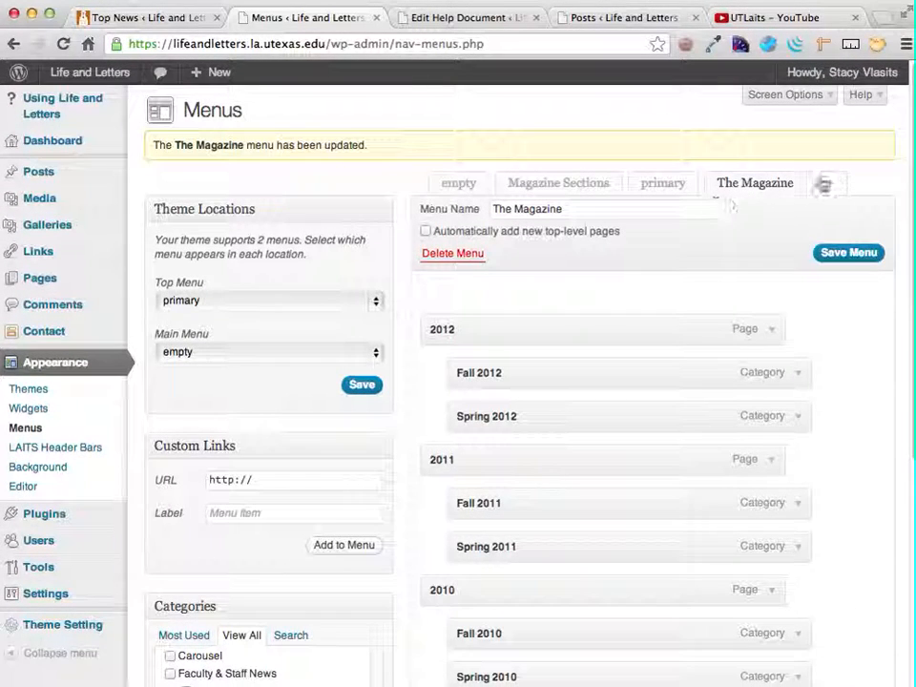
click(826, 94)
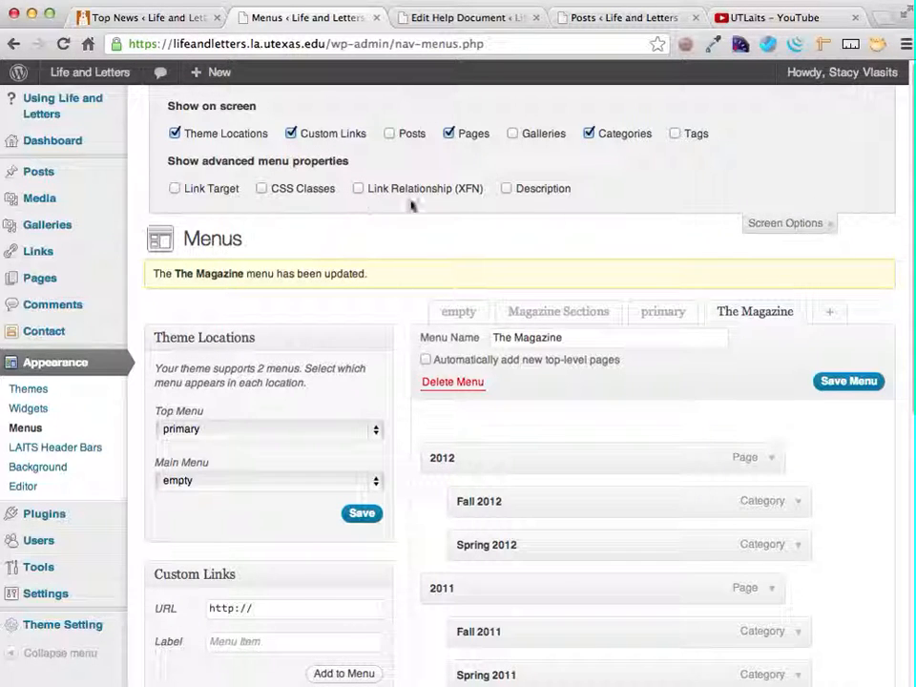
click(826, 223)
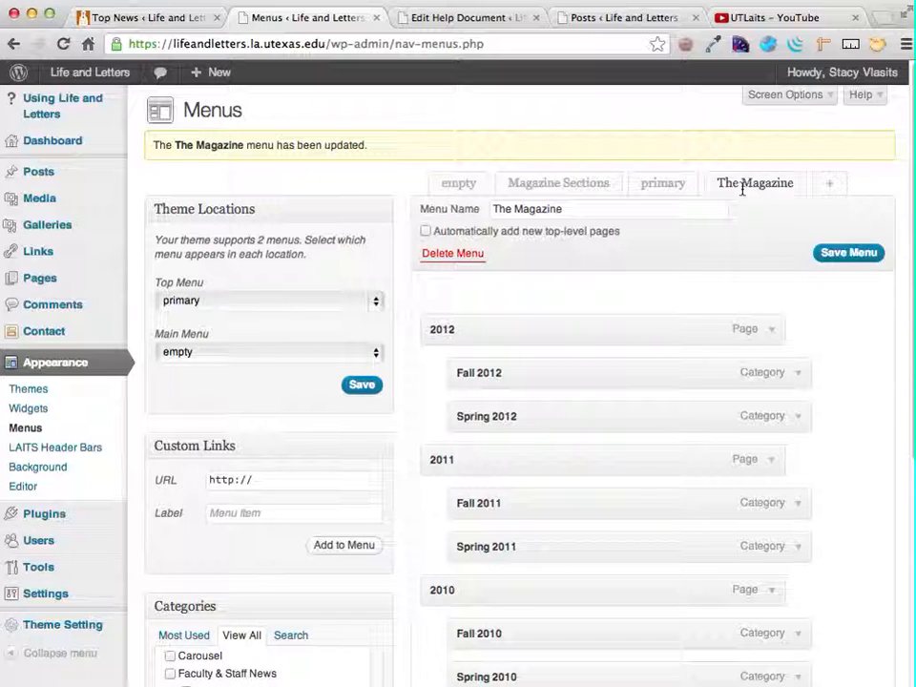
- Stay on the page when leaving The Magazine menu with unsaved changes, and save the menu
click(547, 181)
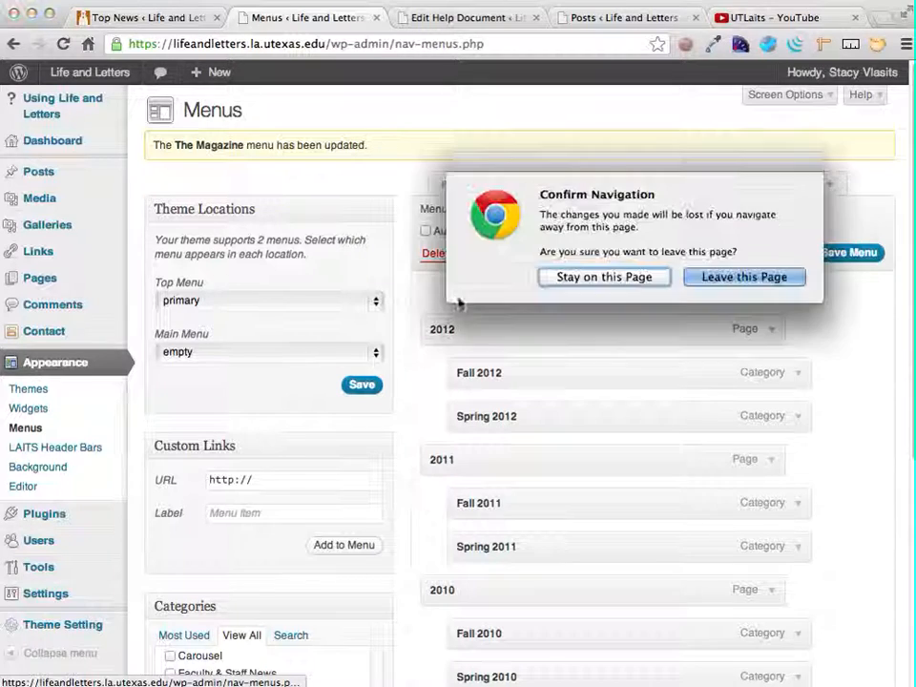
click(588, 277)
click(864, 256)
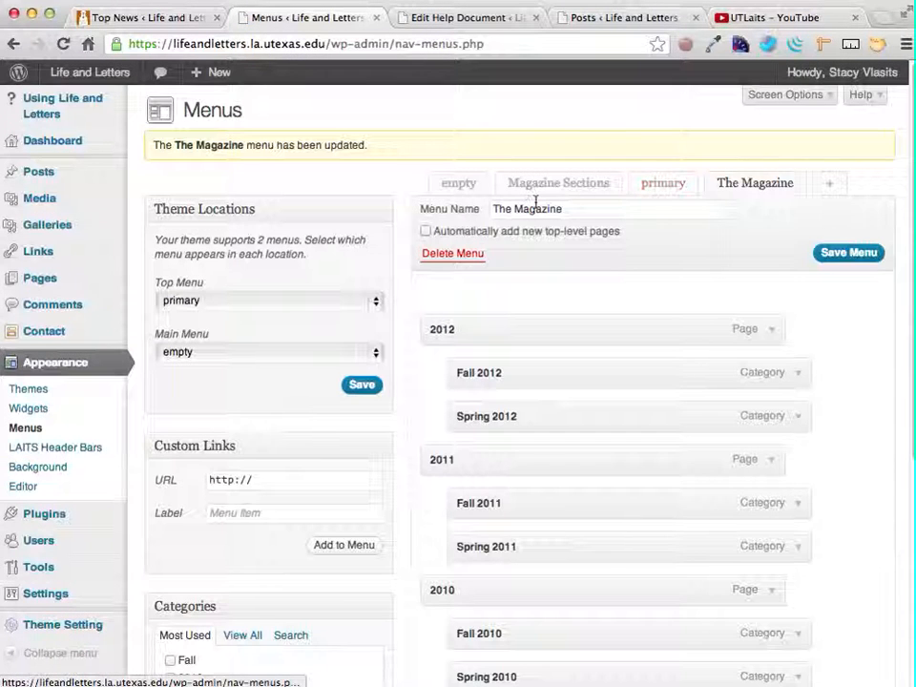
- Open the Magazine Sections menu and look through its items
click(537, 181)
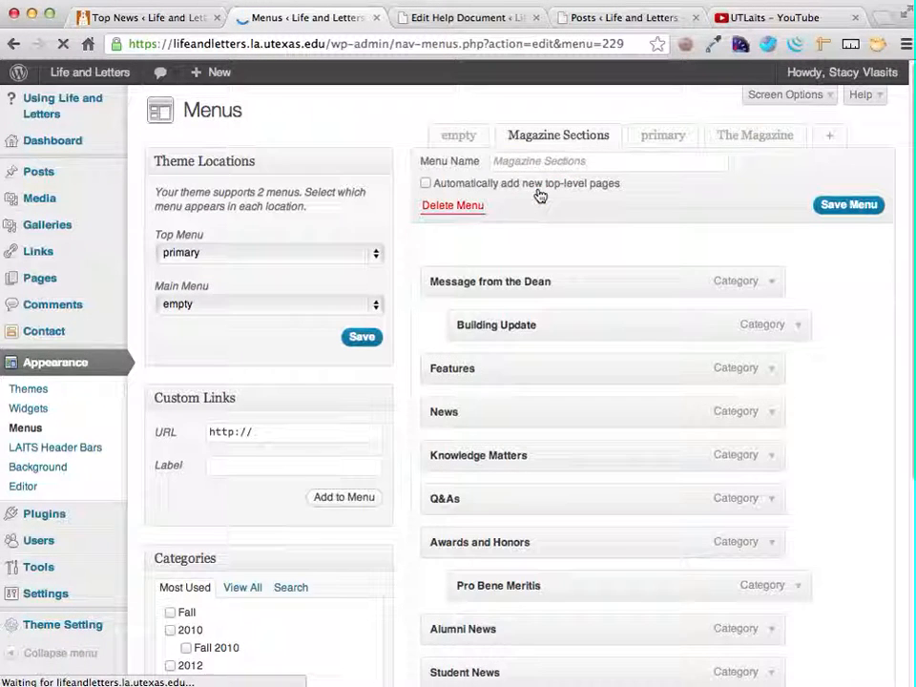
scroll(611, 291, down, 5)
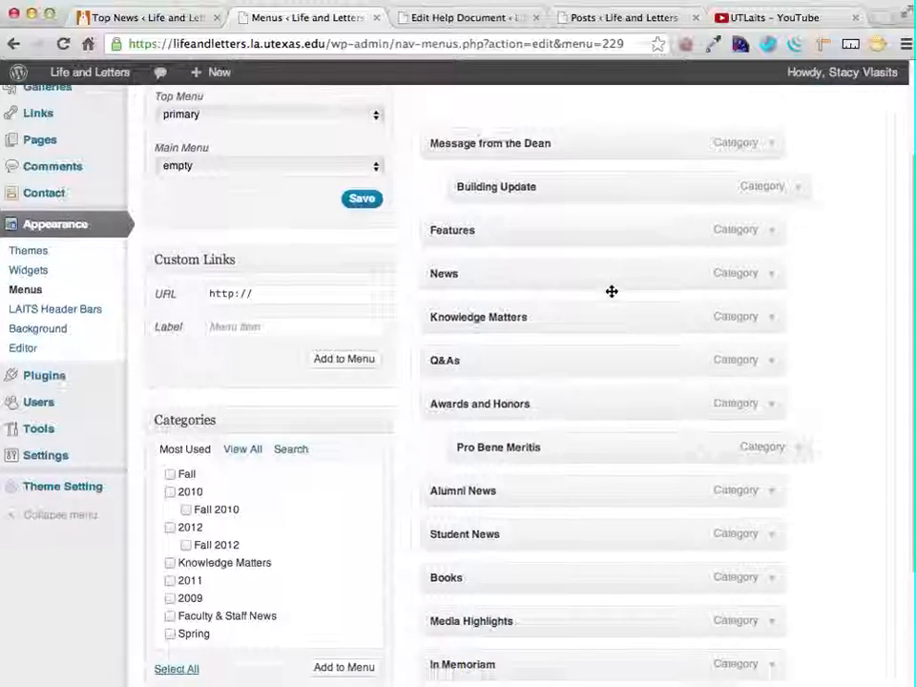
scroll(612, 291, up, 5)
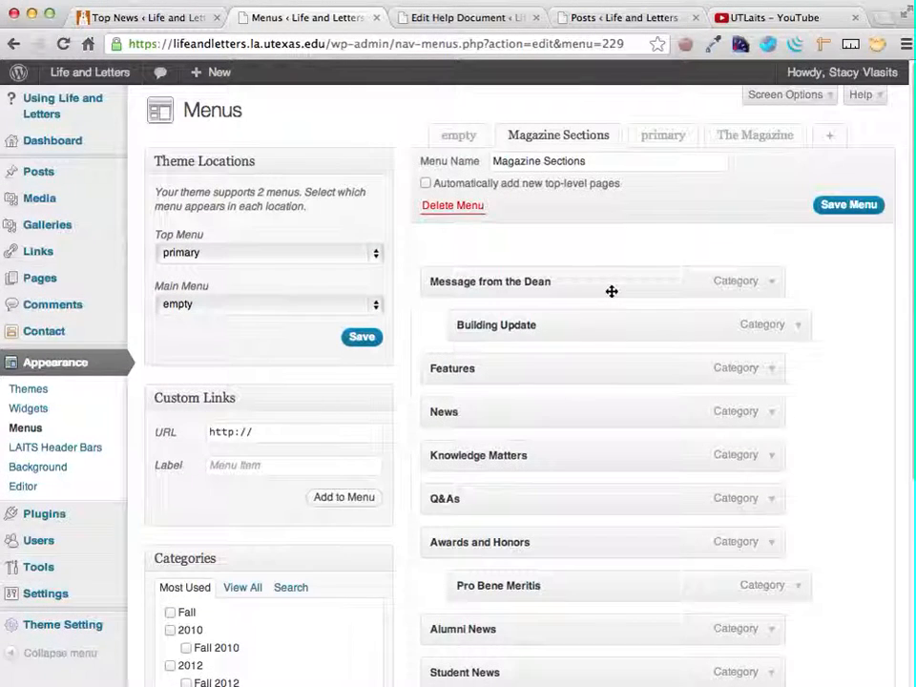
- Go to the Widgets page, collapse the Home Sidebar and expand the Footer Sidebar
click(30, 410)
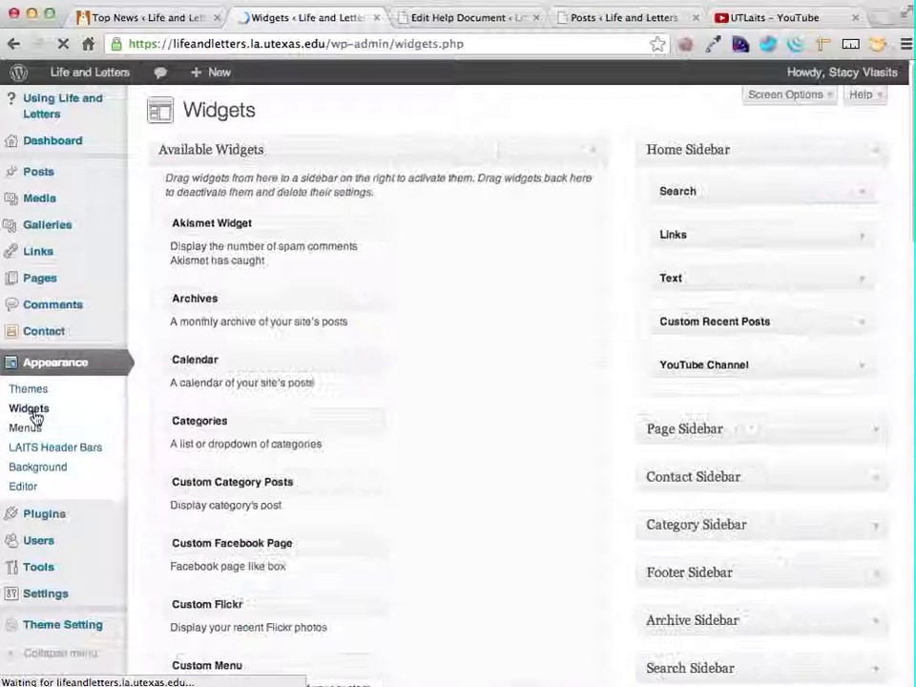
click(876, 155)
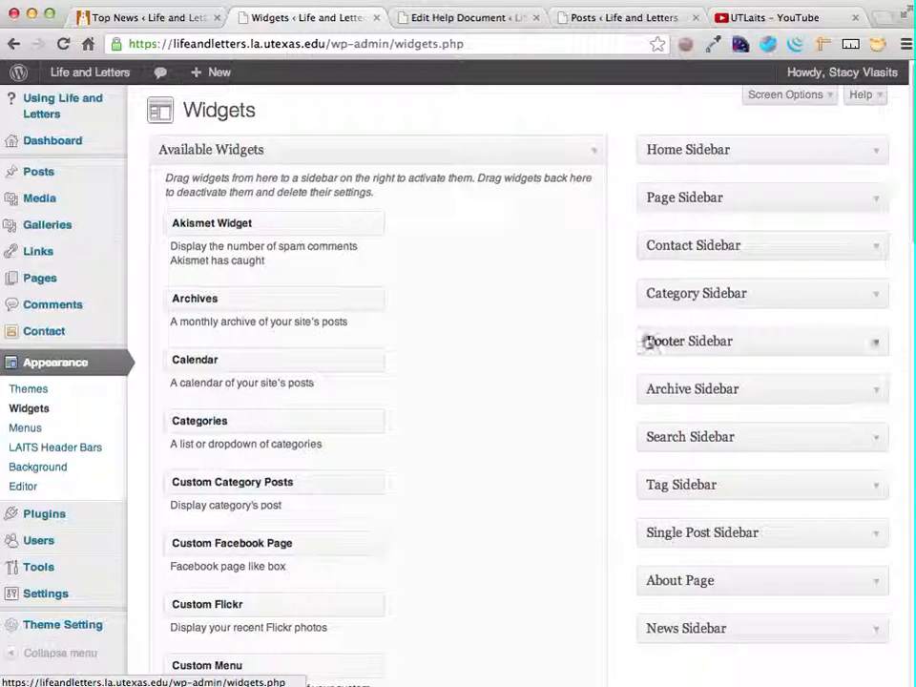
click(877, 346)
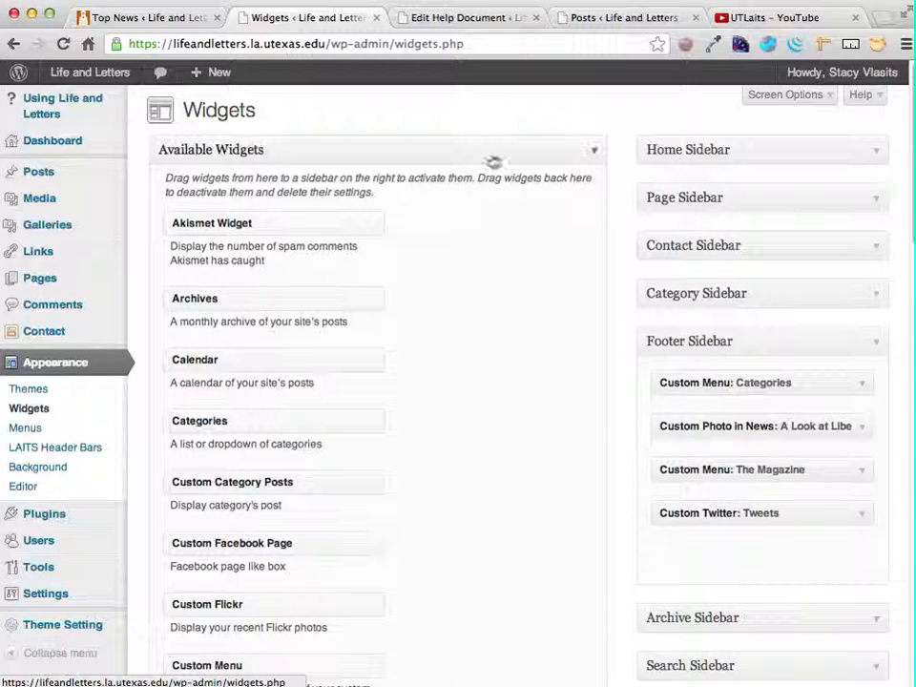
- Compare the columns of the website footer with the widgets in the Footer Sidebar
click(174, 21)
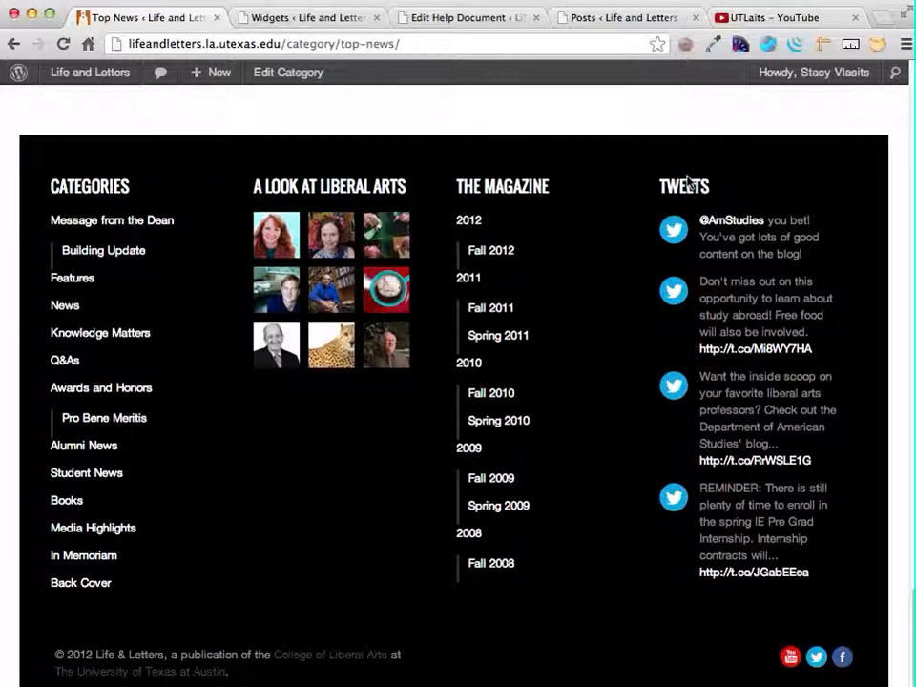
click(592, 15)
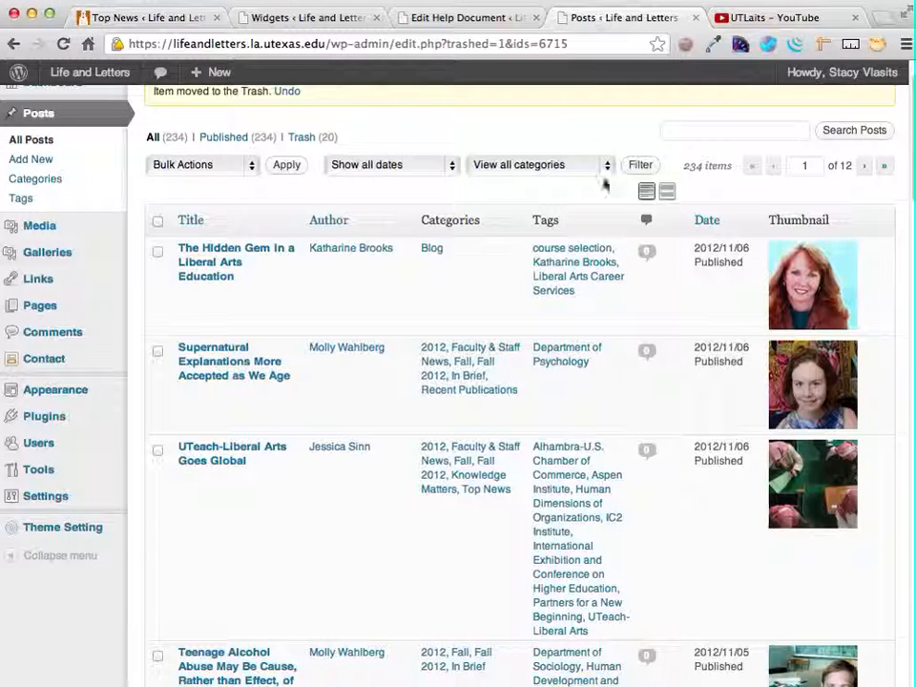
click(331, 23)
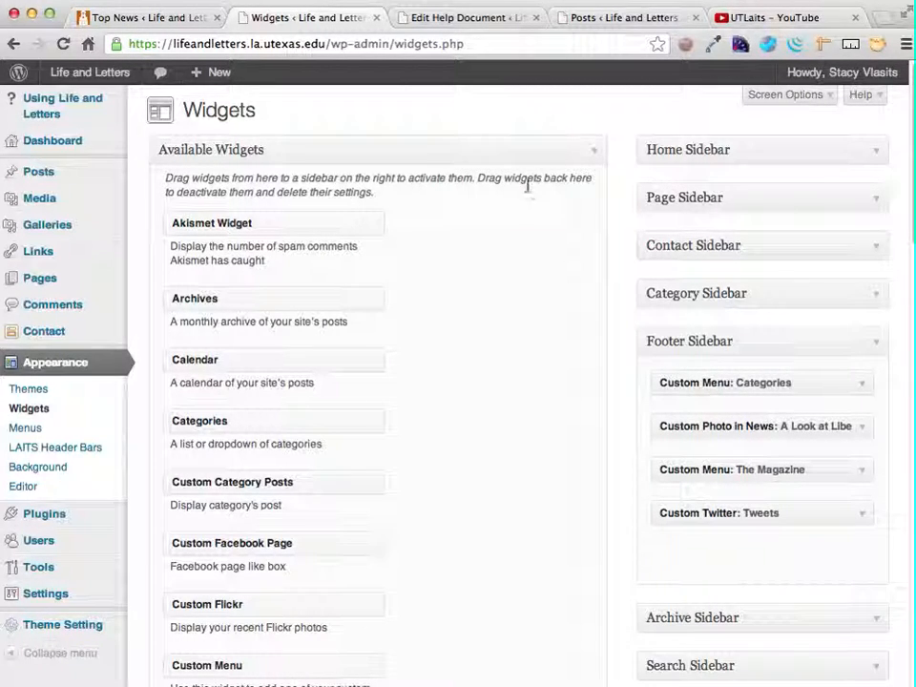
- Move the Categories custom menu widget below Custom Photo in News in the Footer Sidebar, and check the reloaded website footer
drag(758, 389, 764, 431)
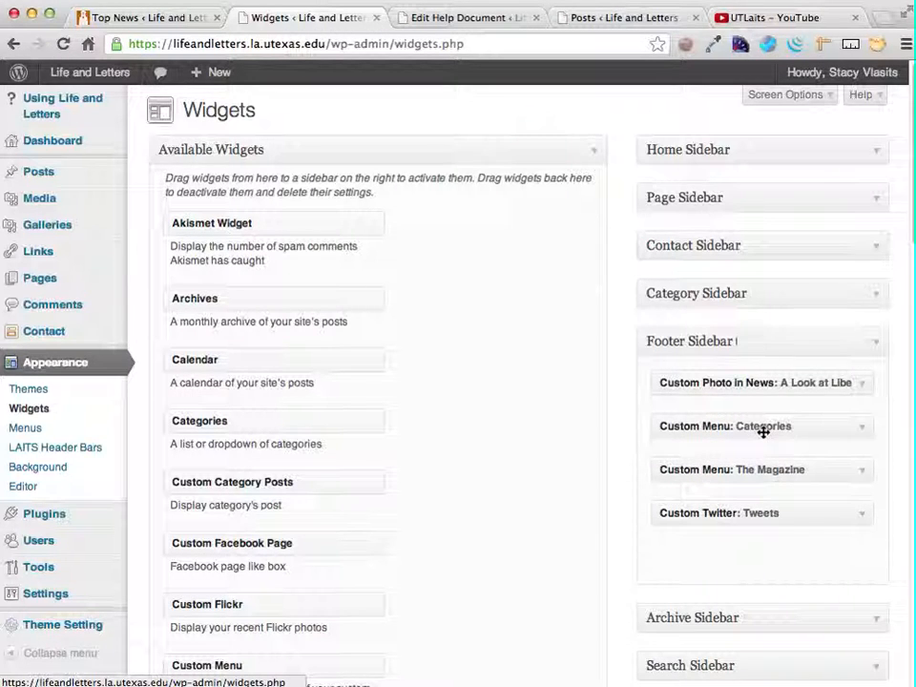
click(172, 21)
key(super+r)
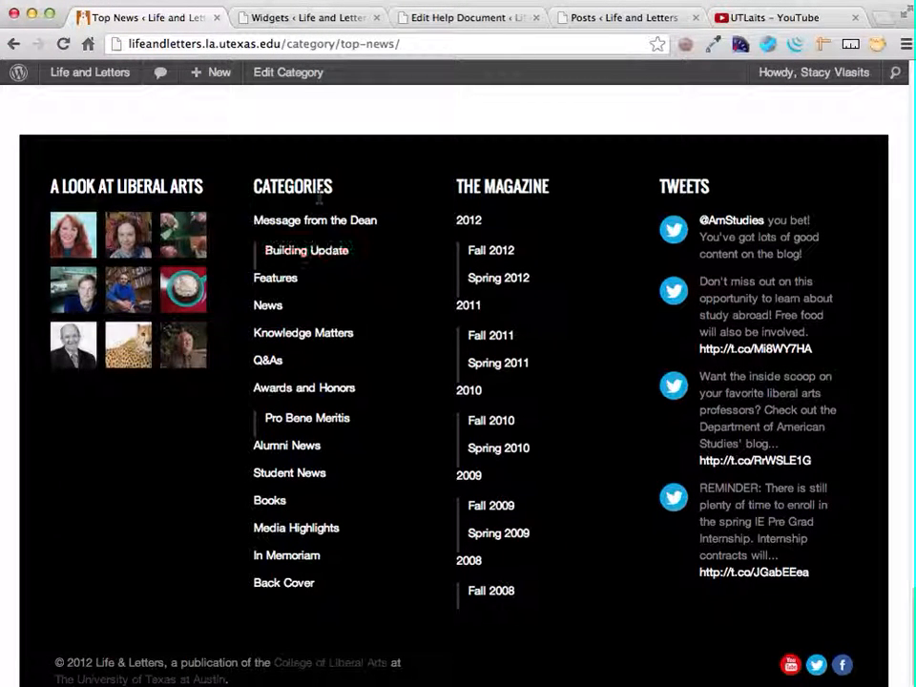
- Move the Categories custom menu widget back above Custom Photo in News in the Footer Sidebar
click(260, 19)
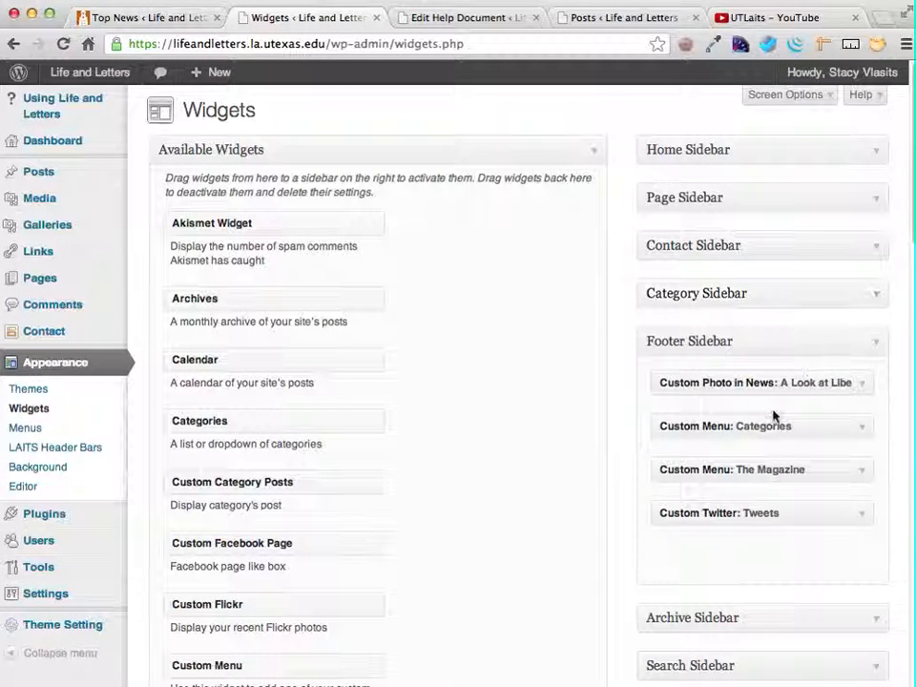
drag(764, 426, 762, 381)
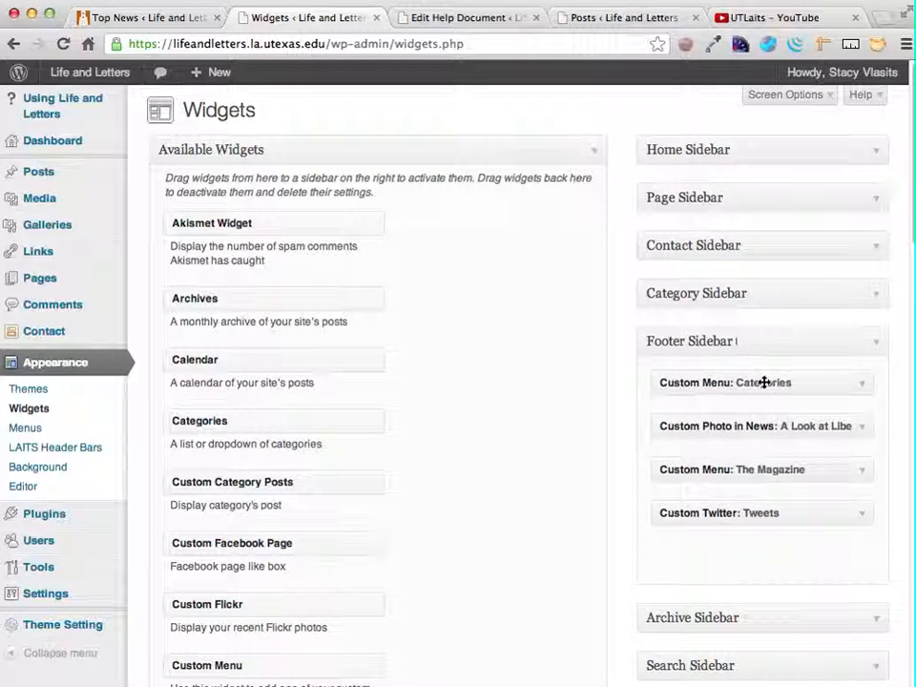
- Expand the Categories custom menu widget in the Footer Sidebar, review its settings, and delete the widget
click(861, 387)
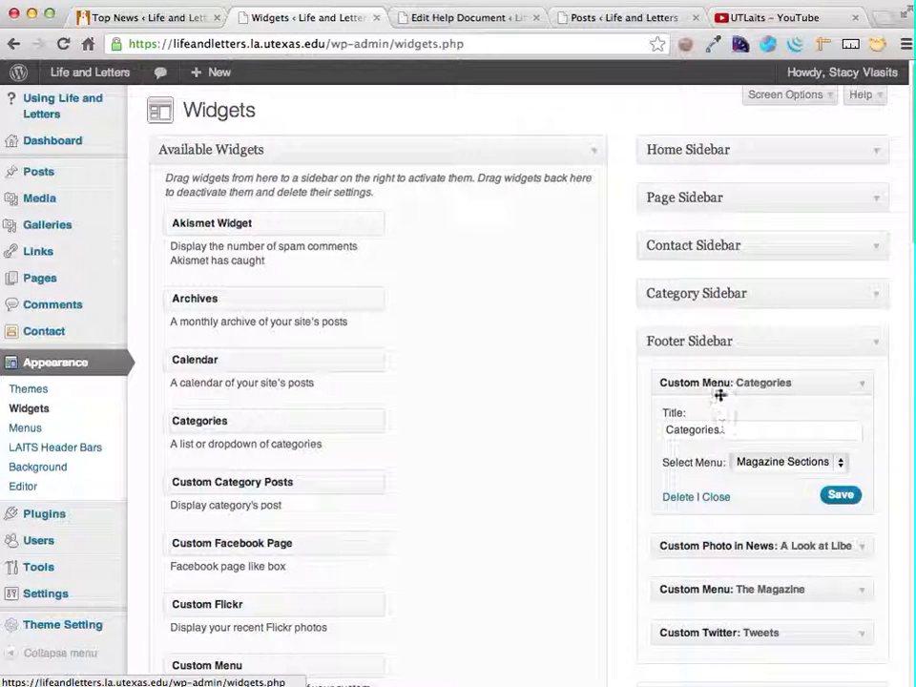
scroll(449, 496, down, 3)
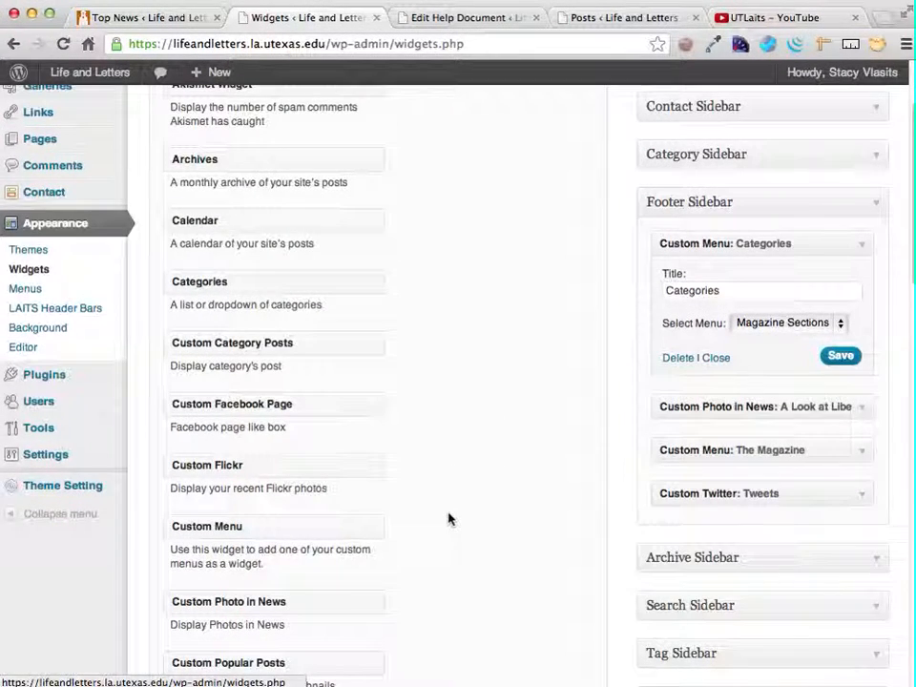
scroll(307, 218, up, 3)
scroll(306, 218, up, 1)
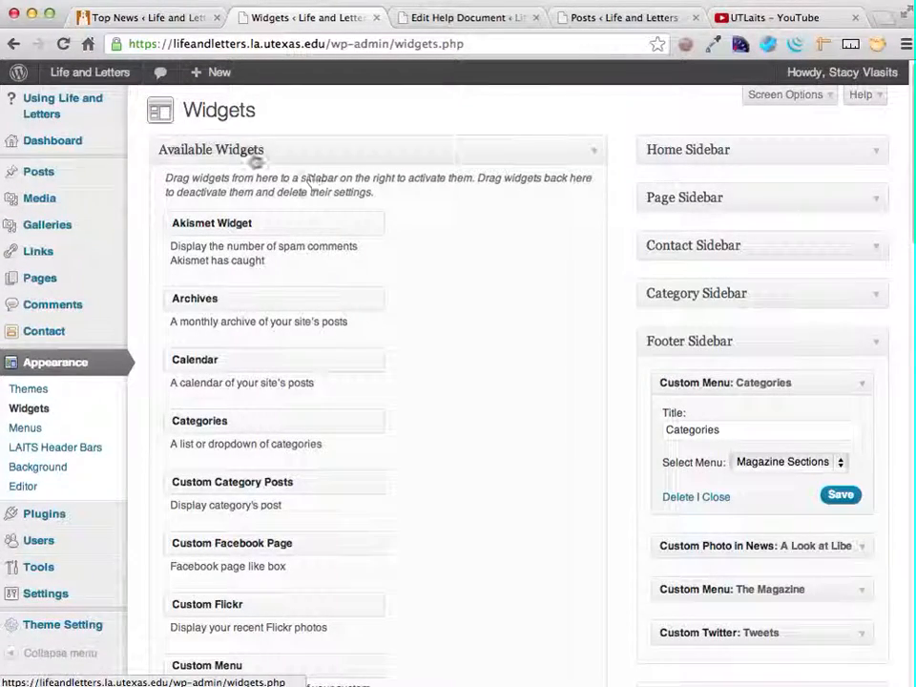
scroll(285, 426, down, 5)
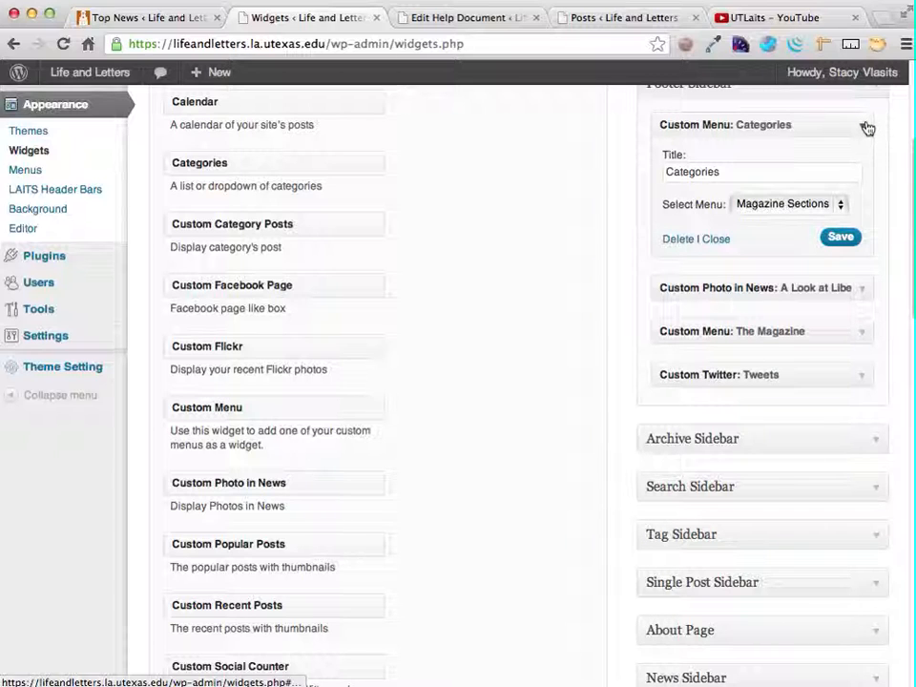
click(678, 239)
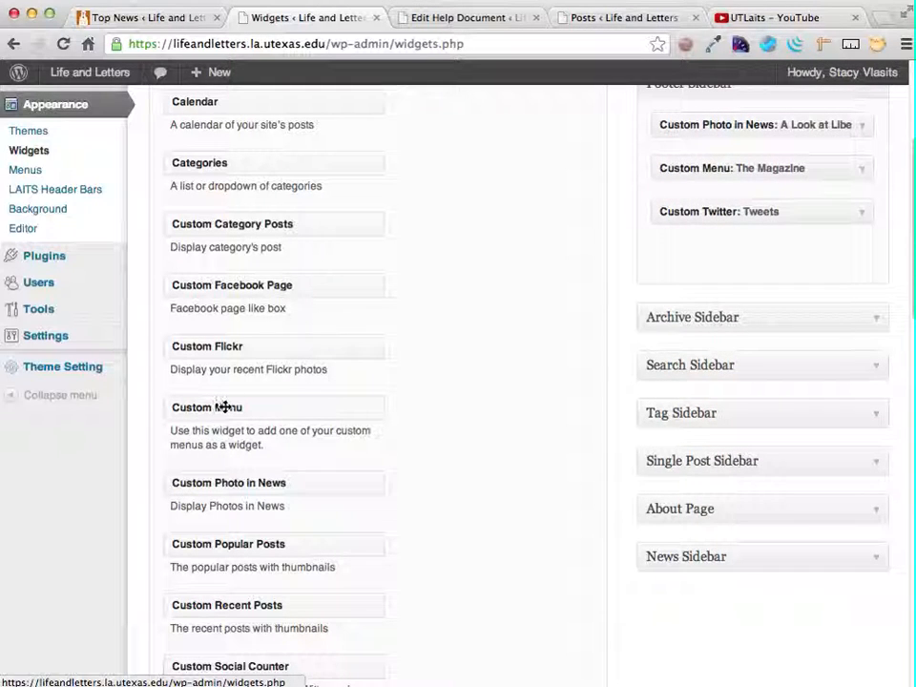
- Add a Custom Menu widget at the top of the Footer Sidebar, titled Categories and using the Magazine Sections menu, and save it
drag(225, 406, 710, 125)
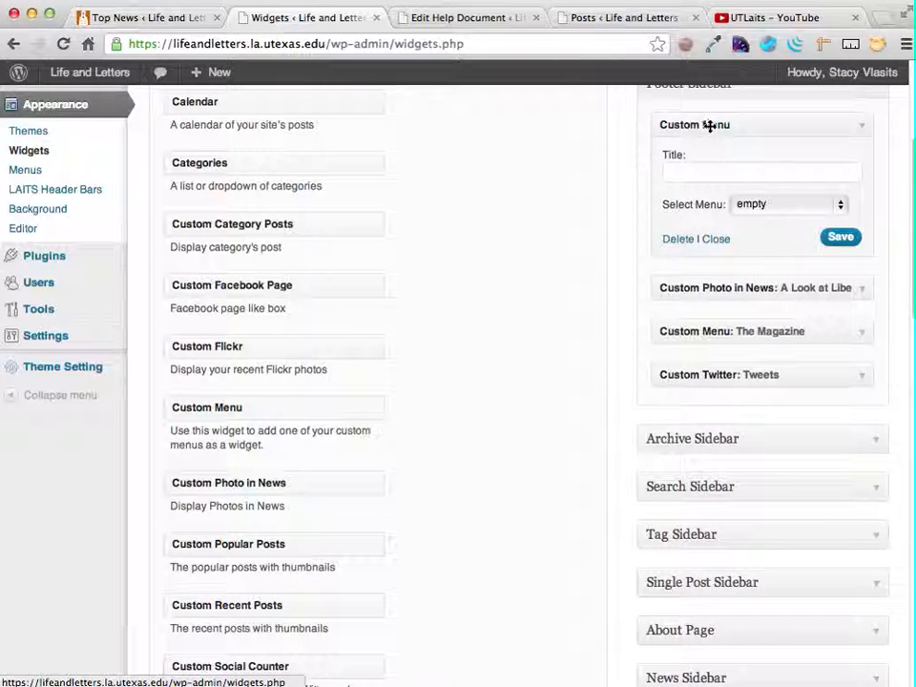
text(Categories)
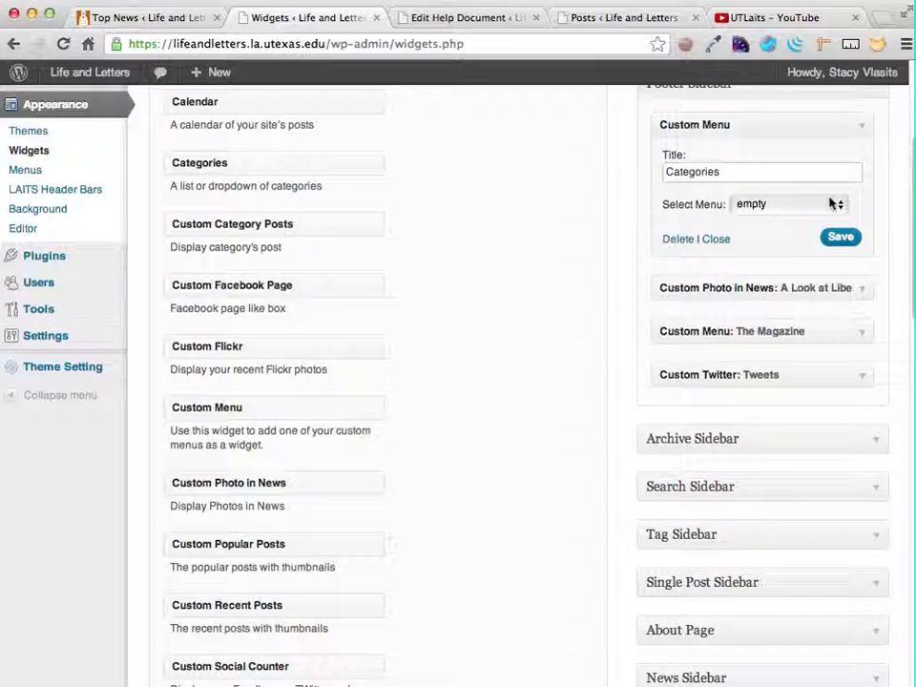
click(837, 205)
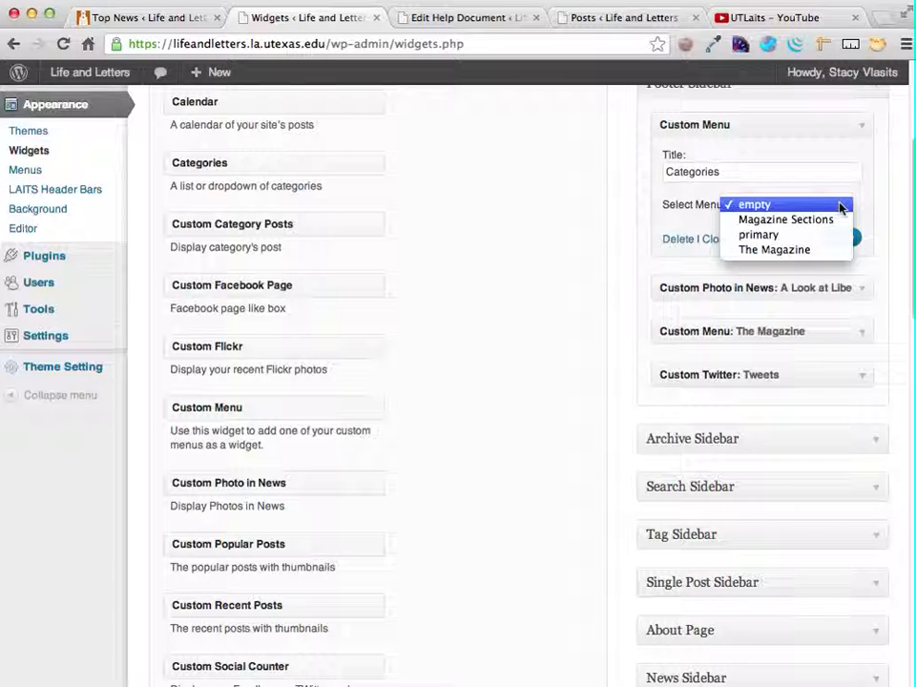
click(774, 225)
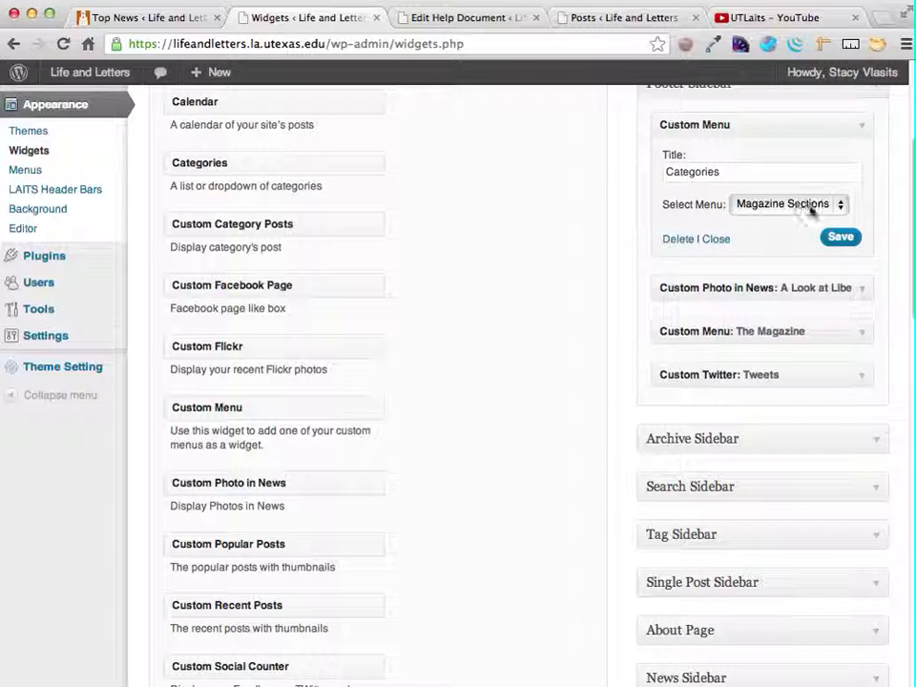
click(844, 239)
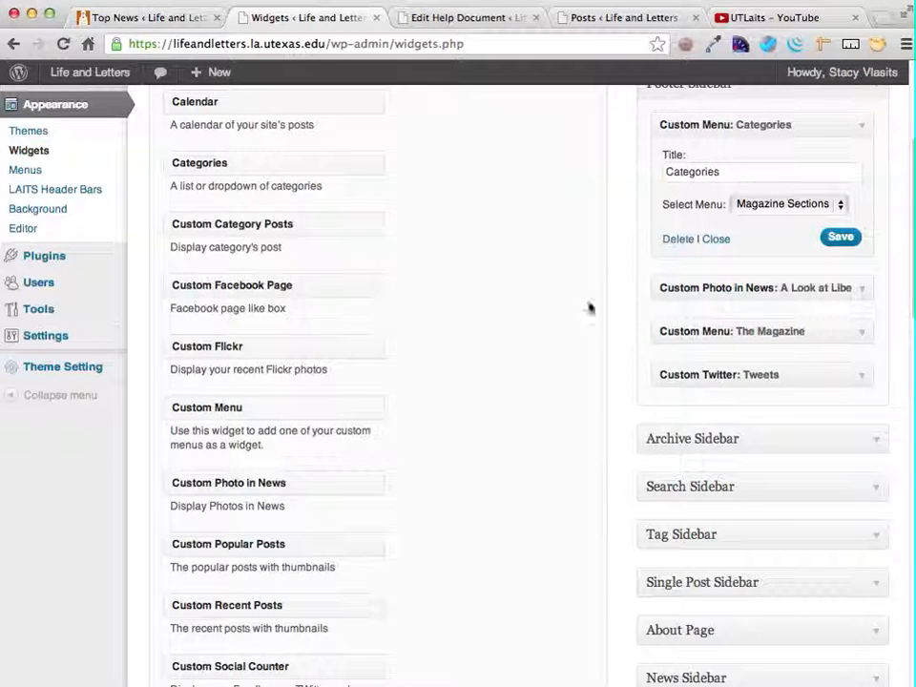
- Check the website's footer for the re-added Categories column, and return to the Widgets page
click(145, 17)
click(190, 355)
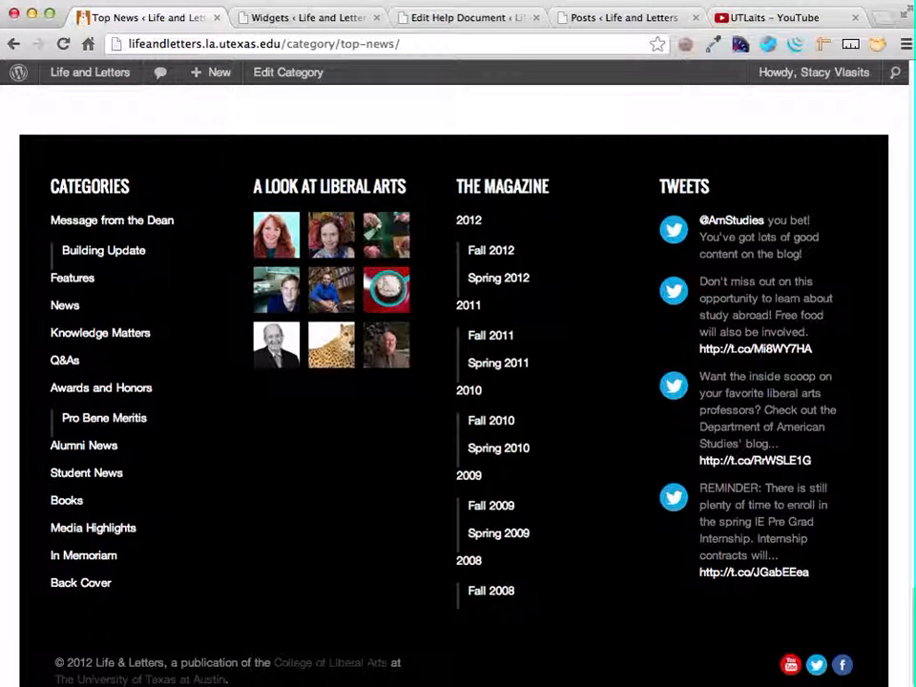
click(292, 19)
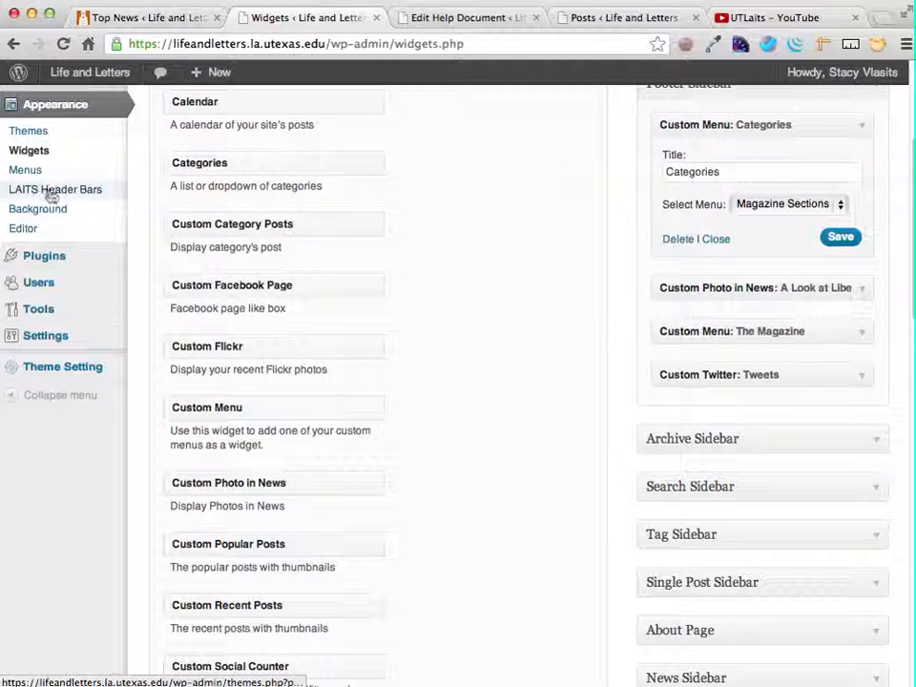
- Create a new custom menu named New Menu
click(24, 171)
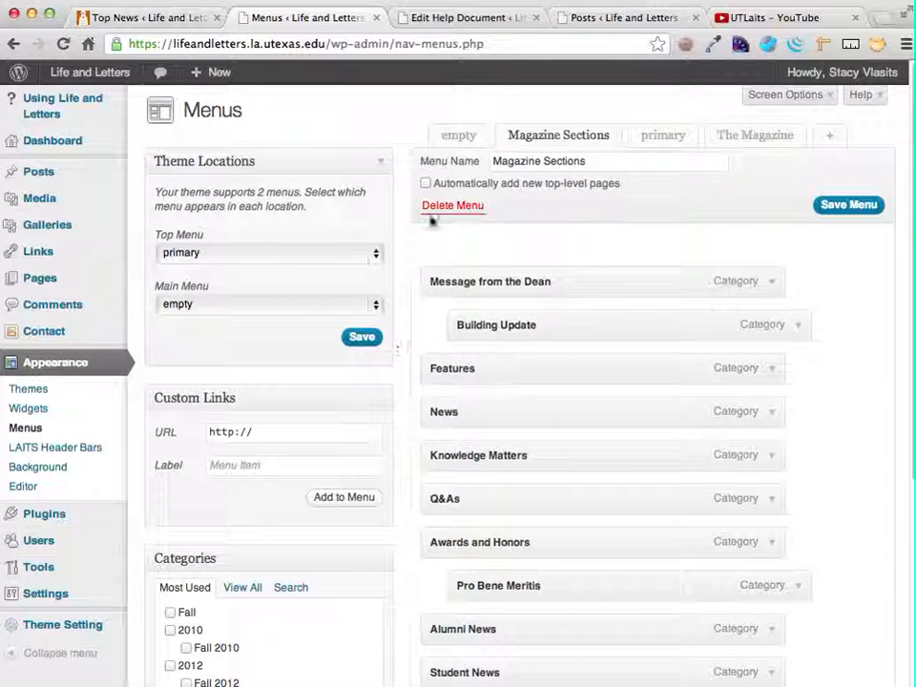
click(834, 139)
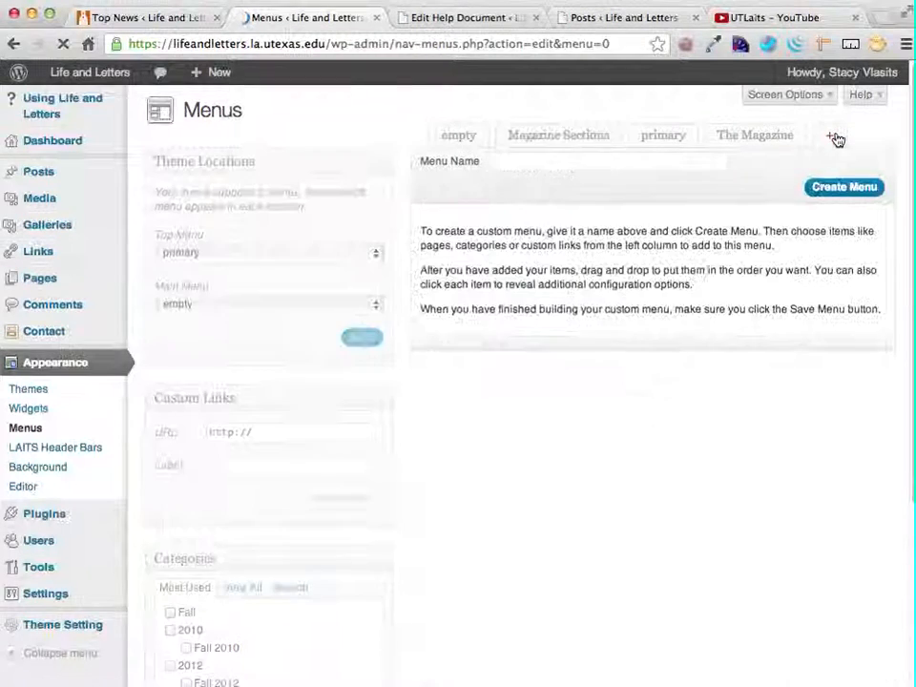
click(589, 163)
text(N)
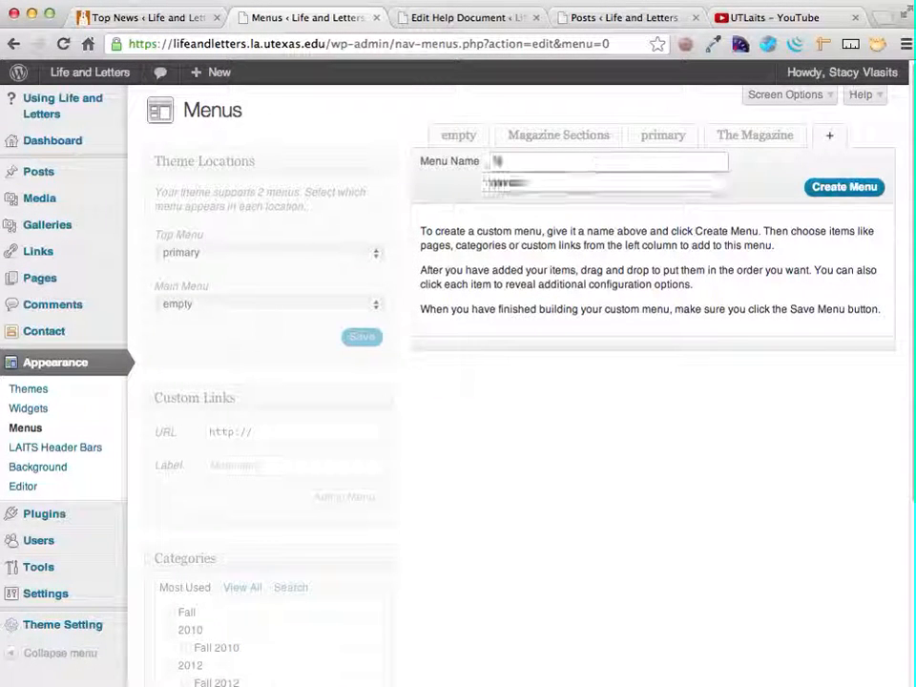
text(ew Menu)
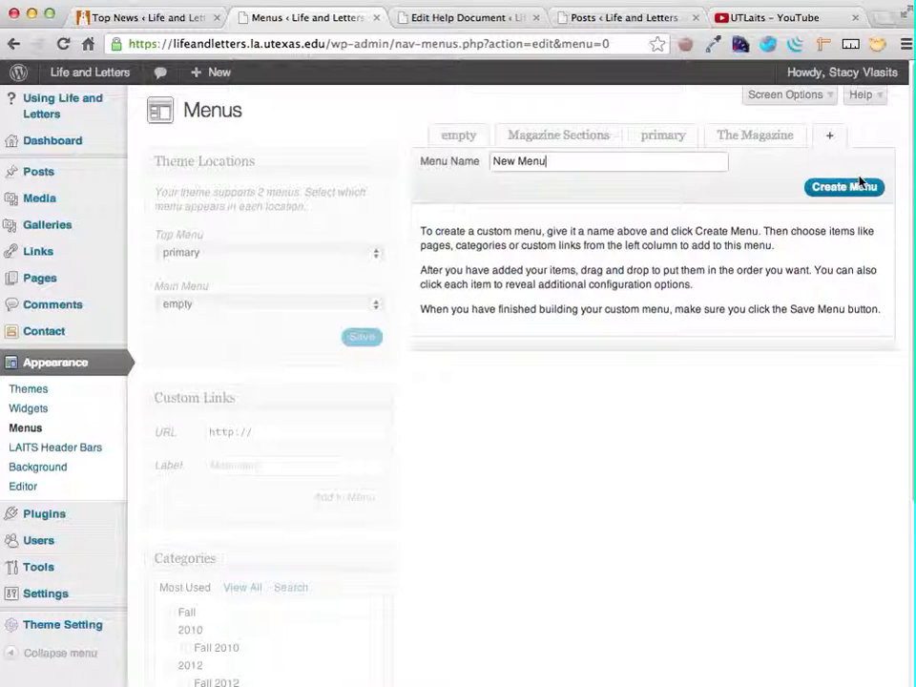
click(843, 187)
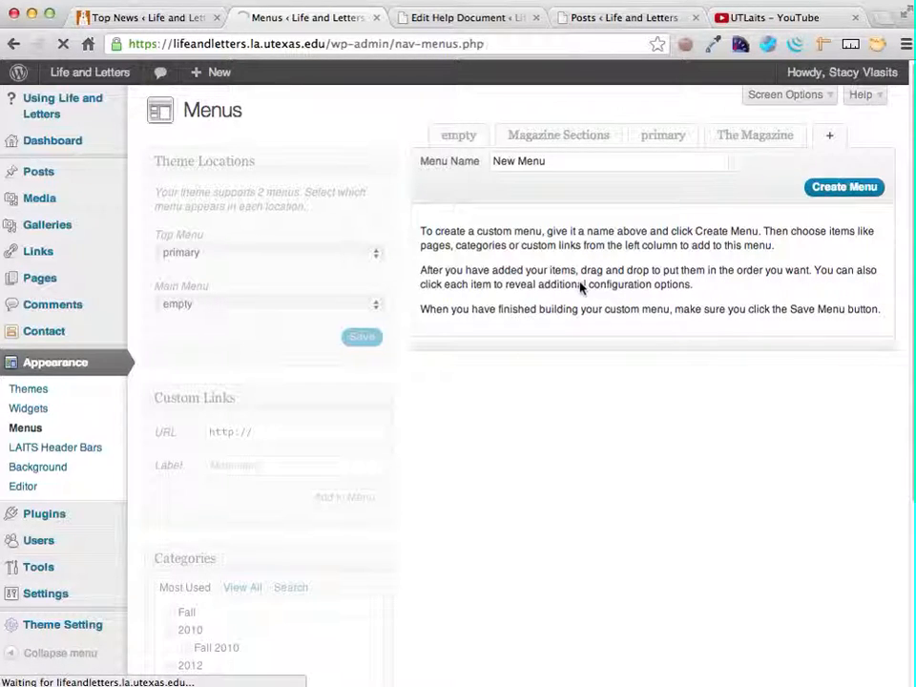
- Add the Faculty & Staff News and Spring categories to New Menu, and save the menu
scroll(539, 410, down, 5)
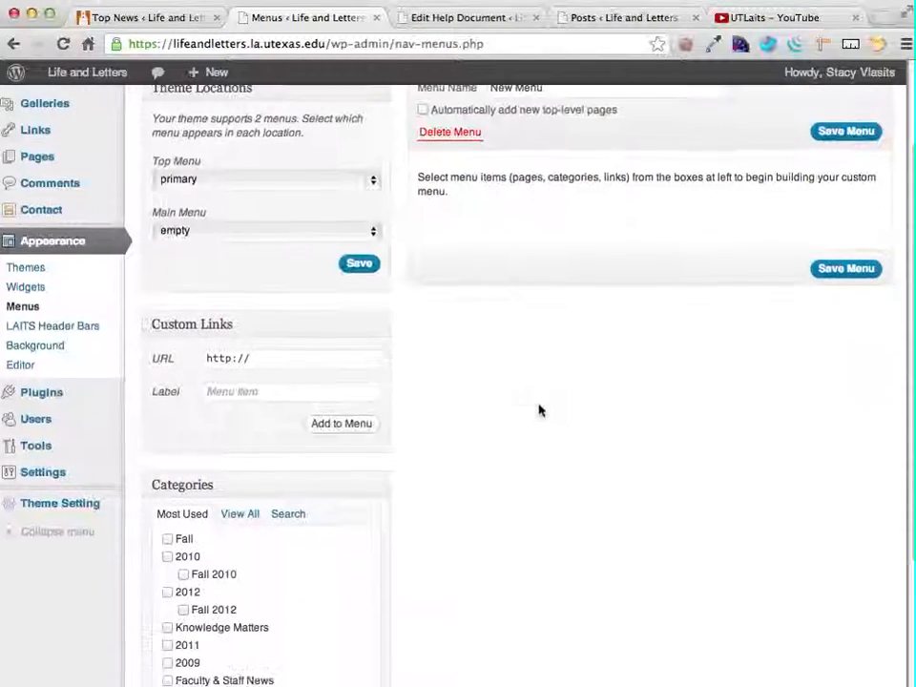
scroll(538, 408, down, 2)
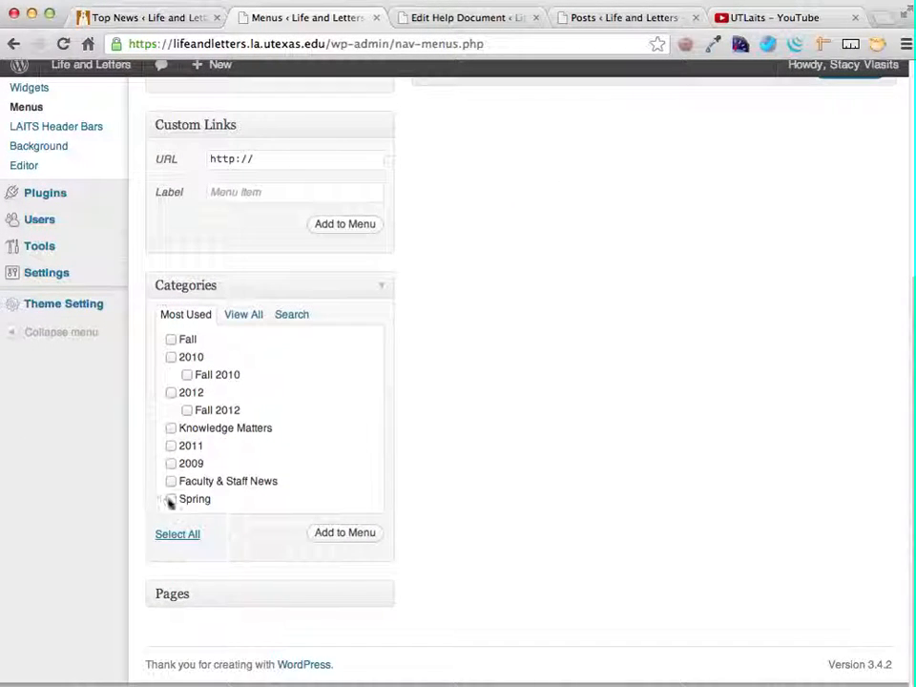
click(170, 482)
click(171, 499)
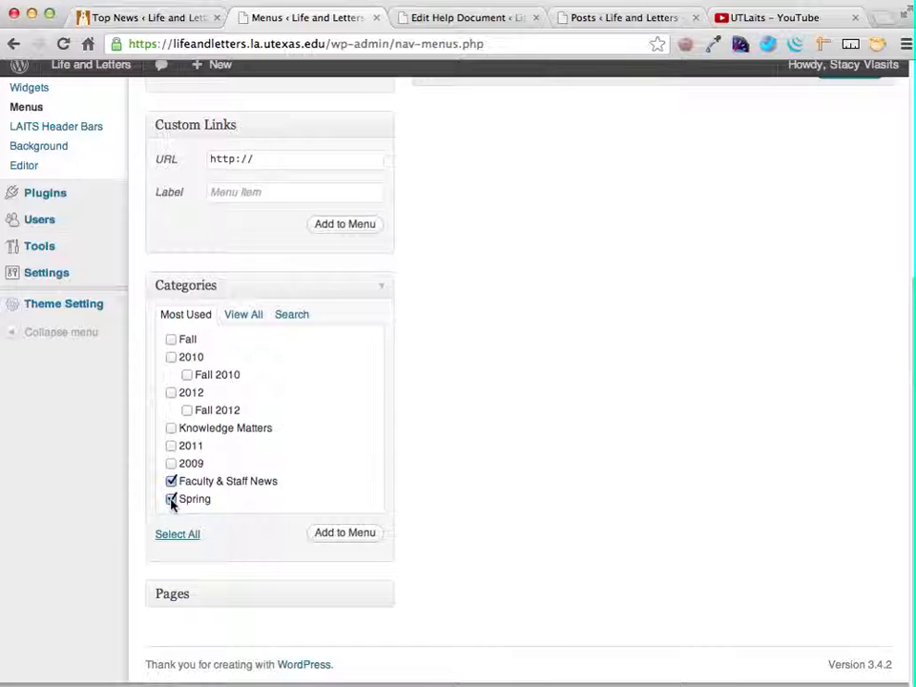
click(349, 533)
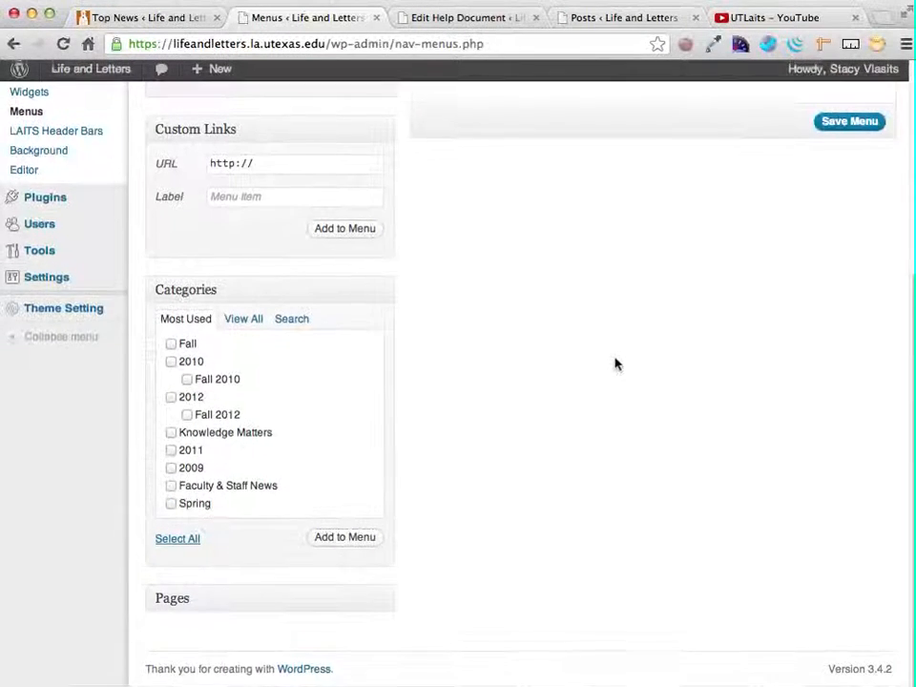
scroll(616, 364, up, 4)
click(859, 328)
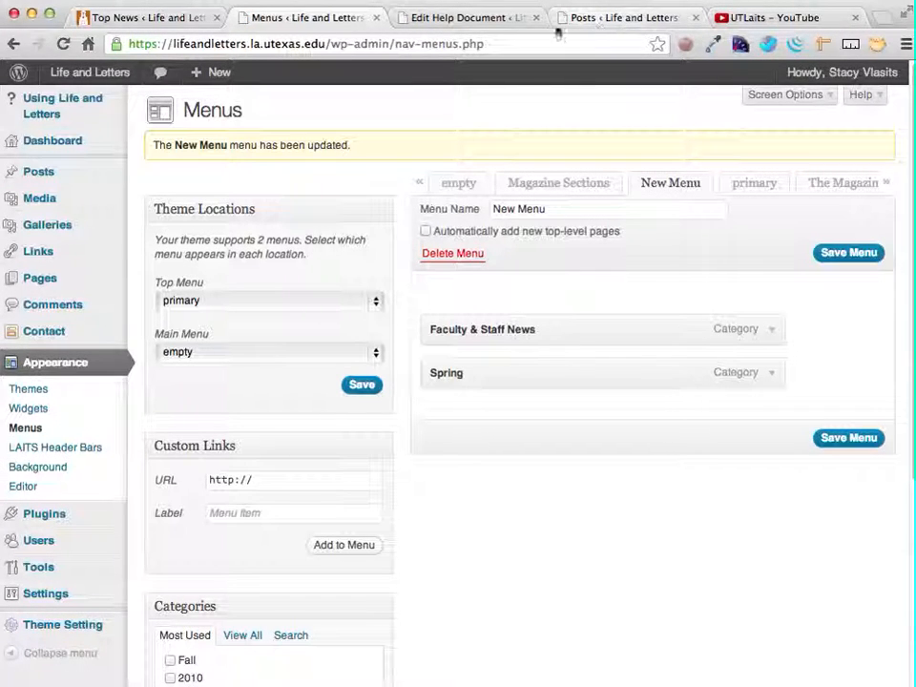
- Add a Custom Menu widget at the bottom of the Footer Sidebar, titled New Menu and using the New Menu menu, and save it
click(19, 416)
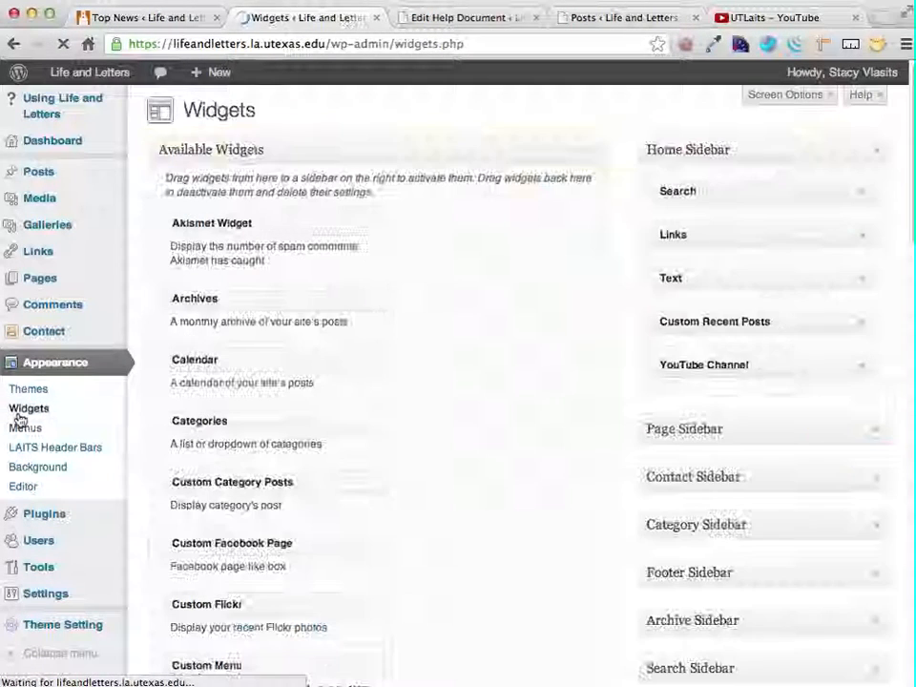
scroll(569, 512, down, 5)
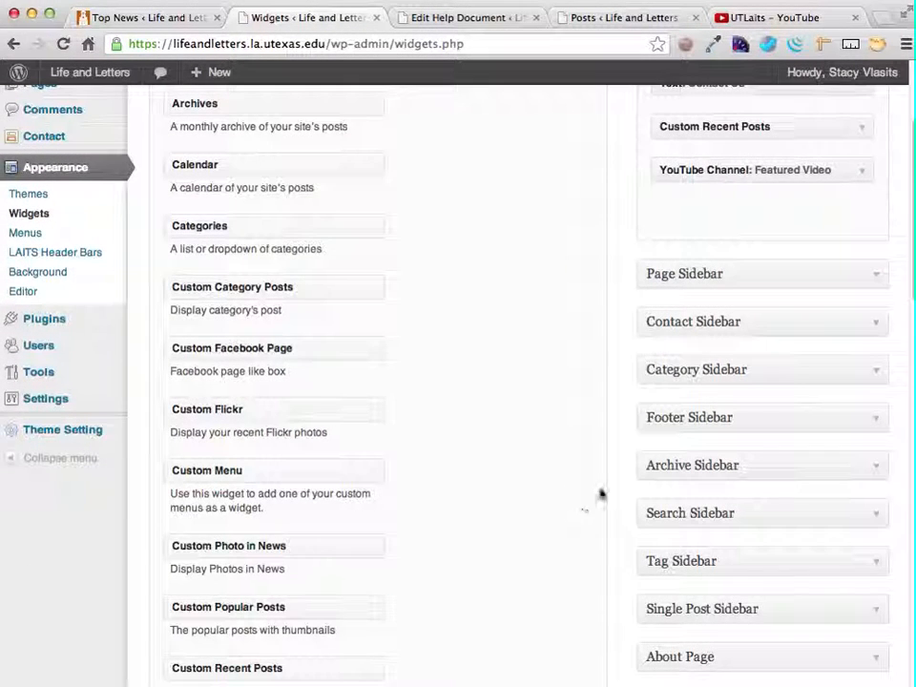
click(878, 420)
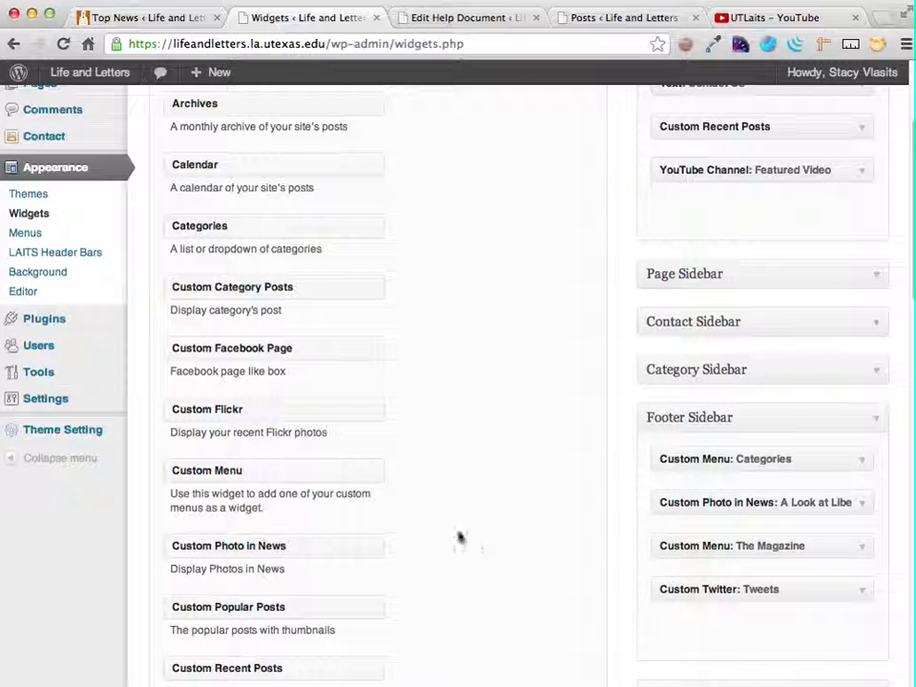
scroll(405, 483, down, 3)
drag(222, 321, 710, 477)
click(731, 539)
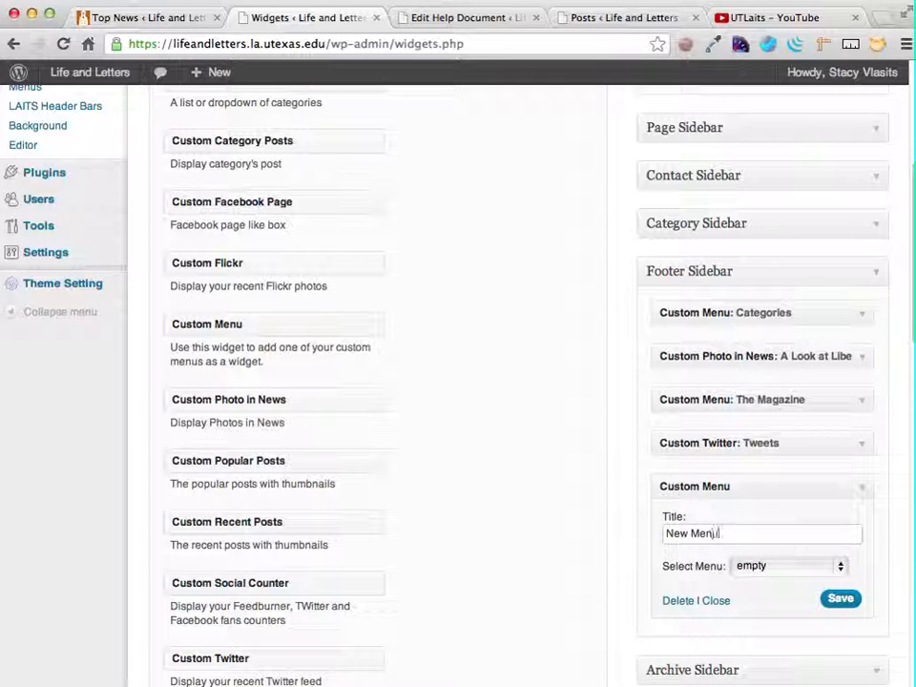
click(822, 565)
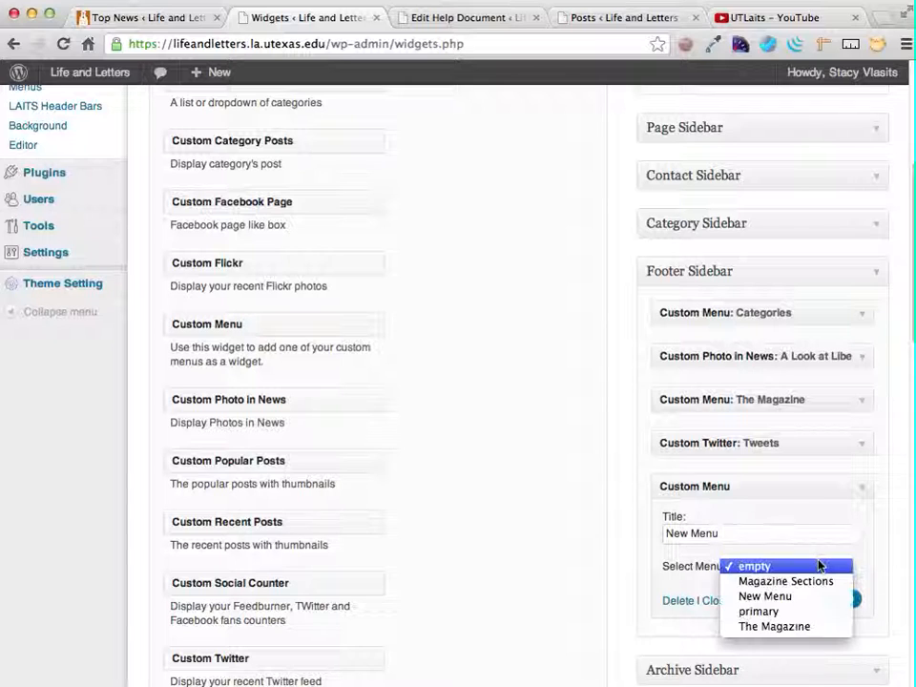
click(773, 597)
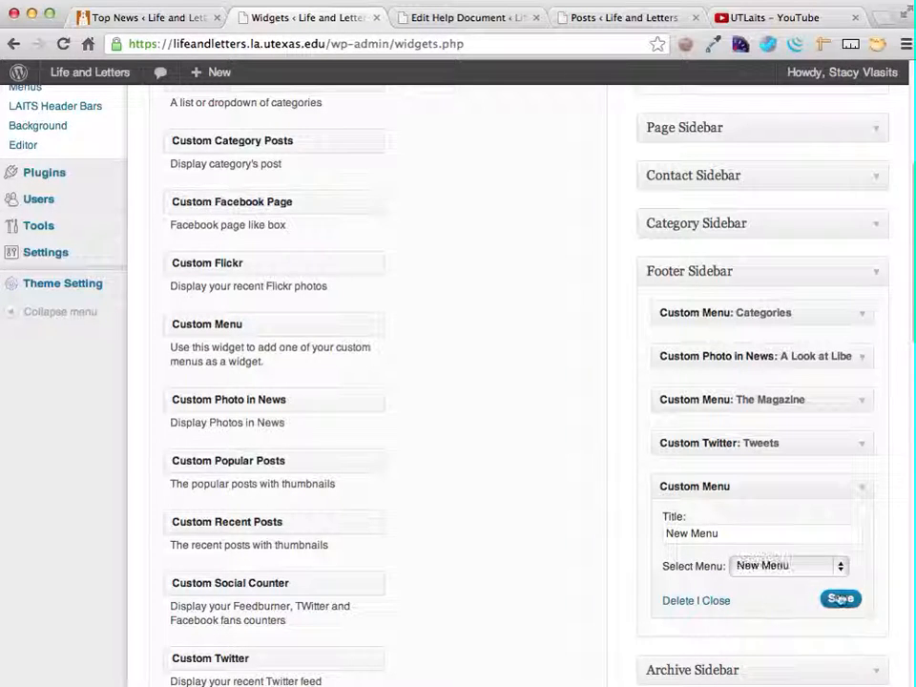
click(841, 601)
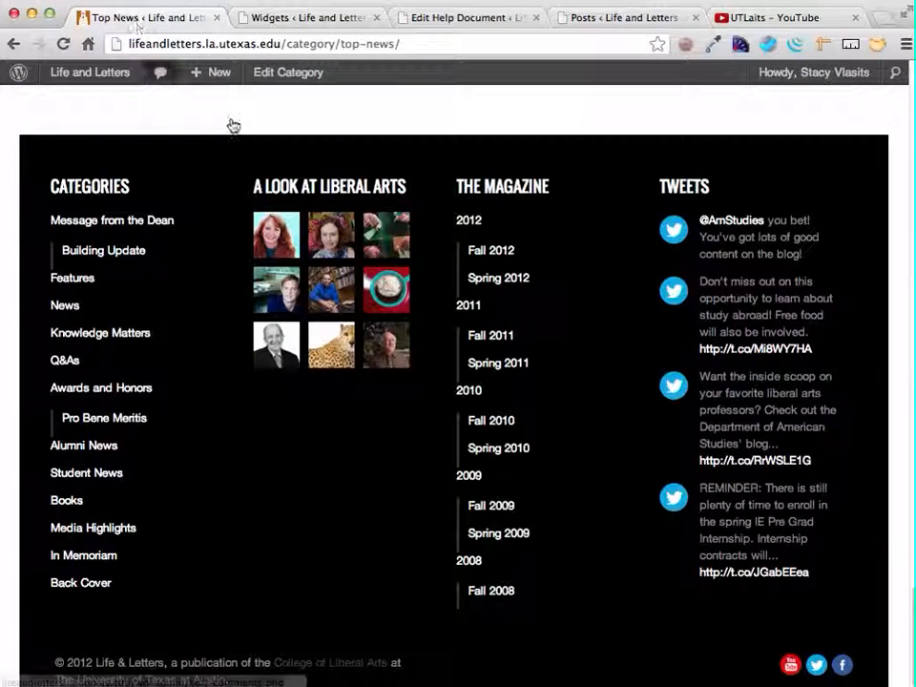
- Reload the website's Top News page and check the new menu in the footer
key(super+r)
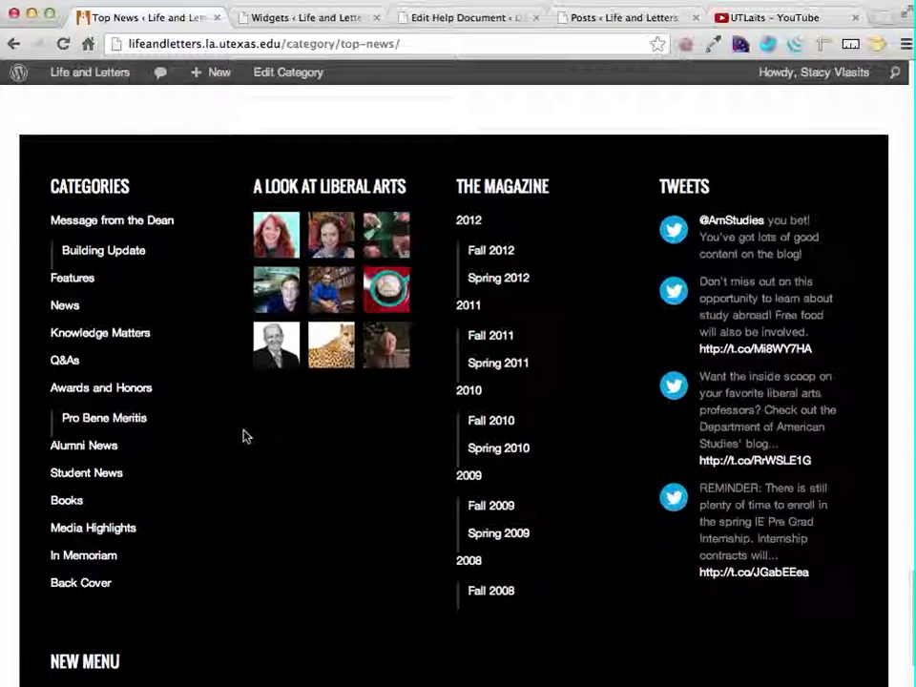
scroll(243, 436, down, 3)
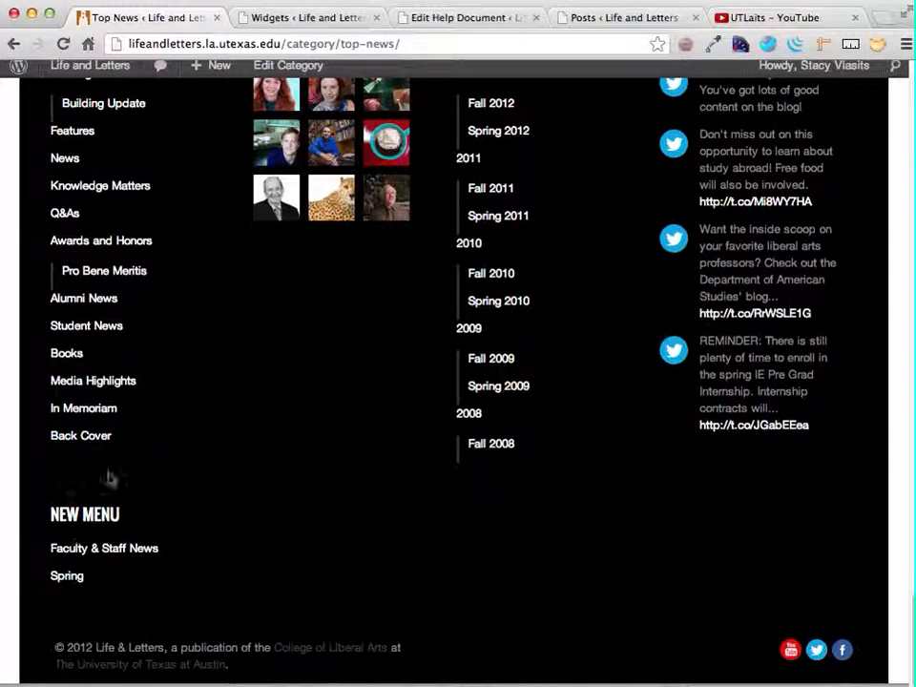